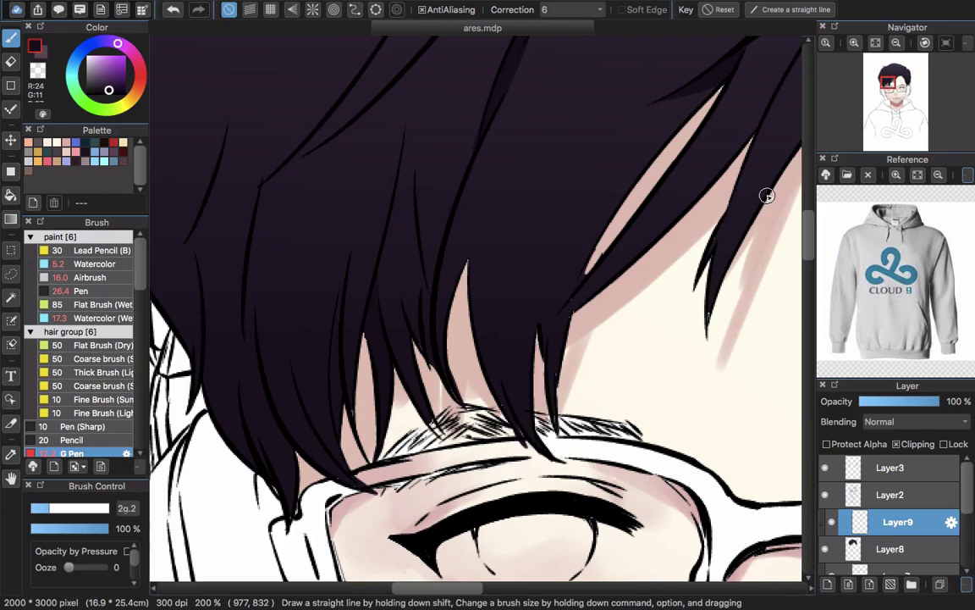
- Hide Layer8 with the hair colour and examine the hair line art underneath
scroll(714, 256, down, 5)
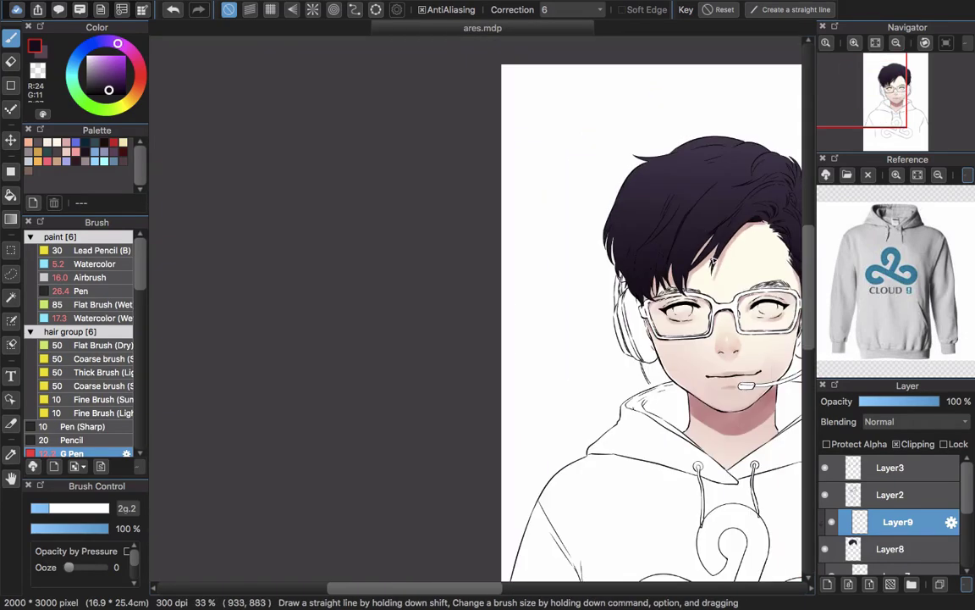
drag(713, 254, 478, 304)
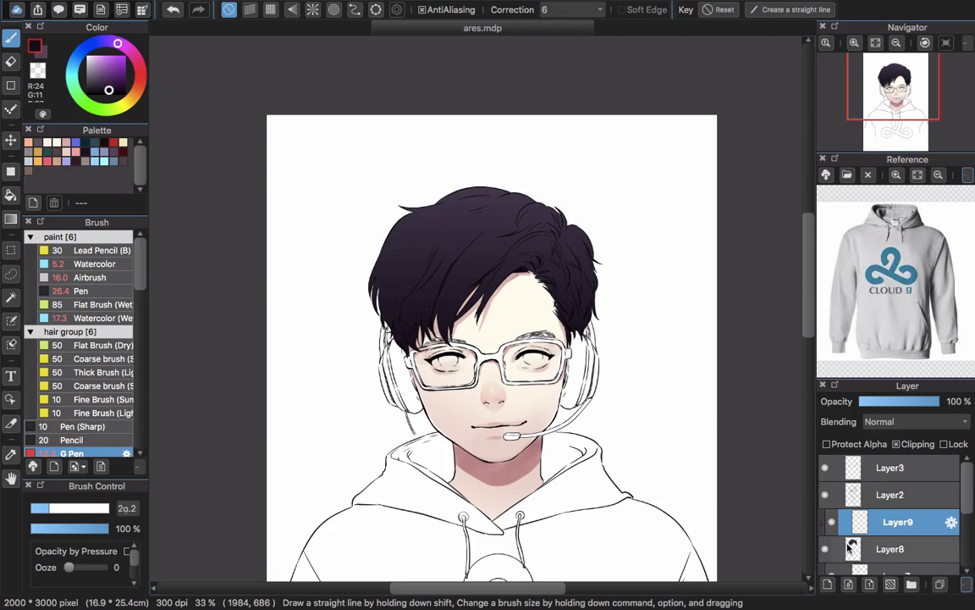
click(825, 549)
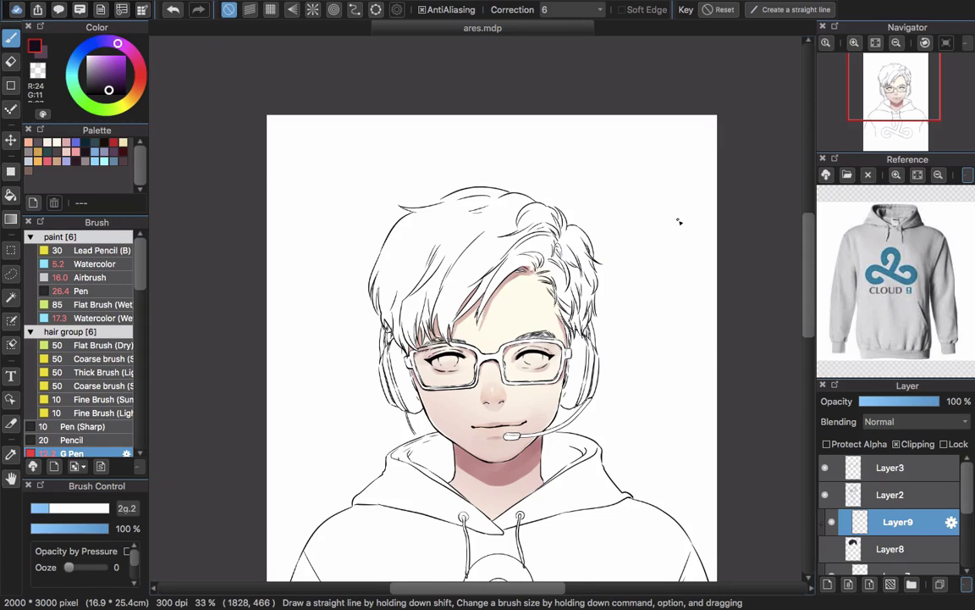
scroll(678, 221, up, 5)
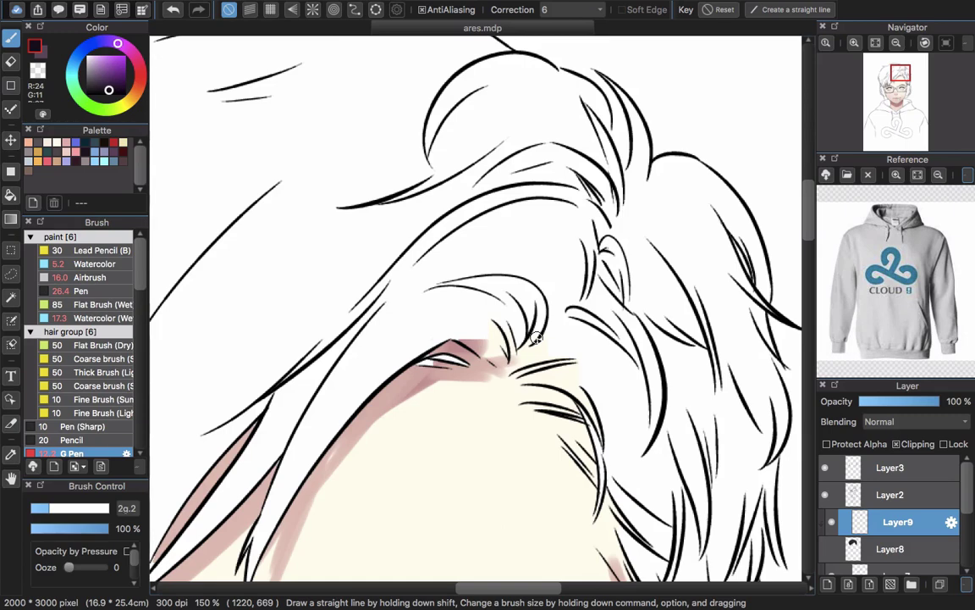
scroll(536, 337, down, 5)
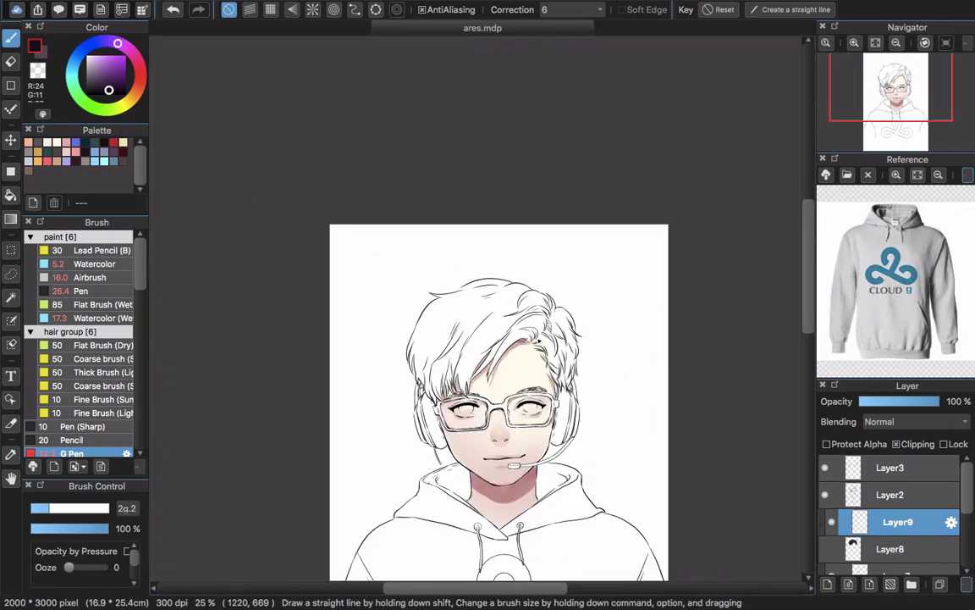
scroll(537, 339, up, 1)
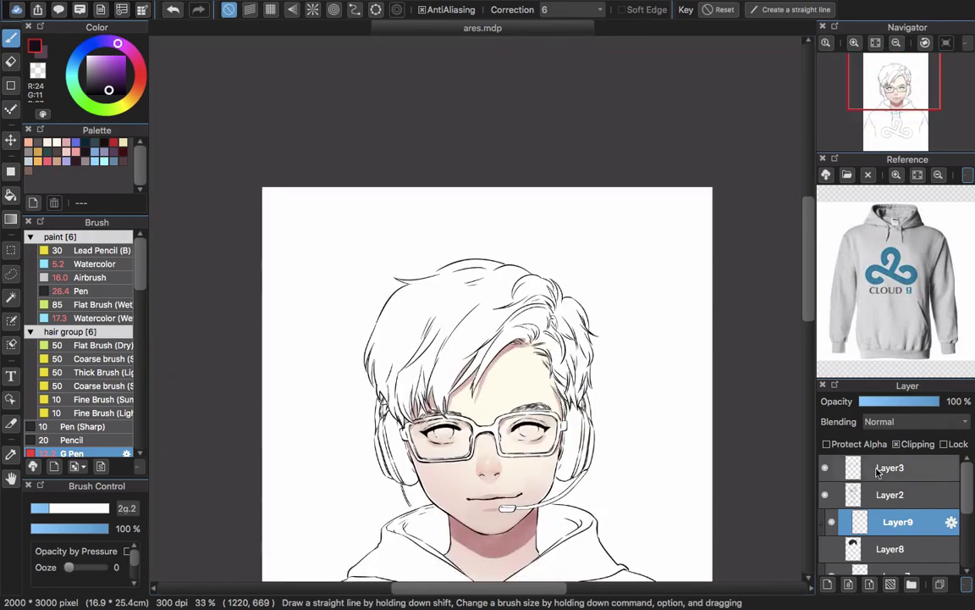
- Try to flood-fill the hair with near-black on a new layer using the Bucket tool with Close Gaps enabled
click(827, 584)
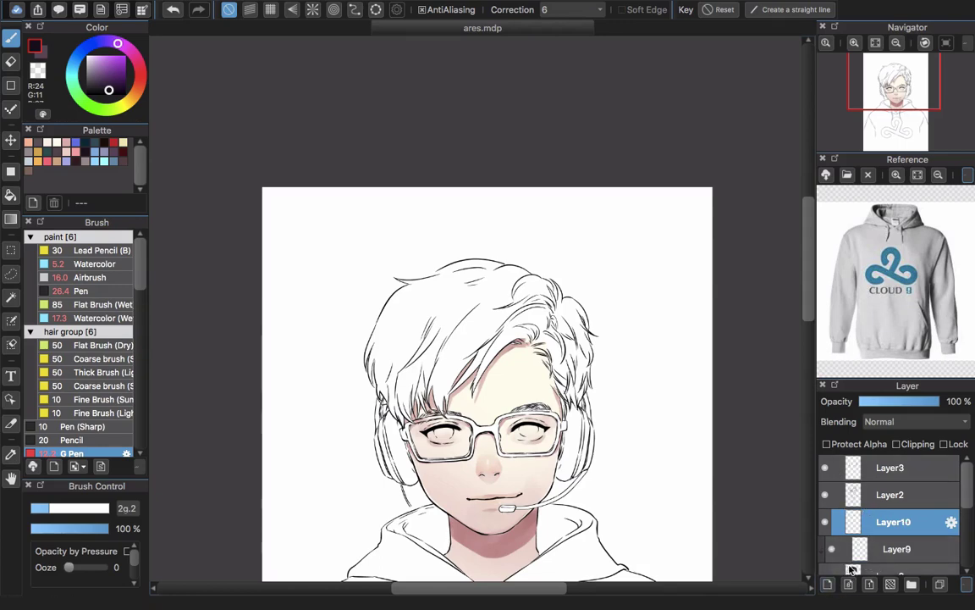
scroll(473, 264, up, 3)
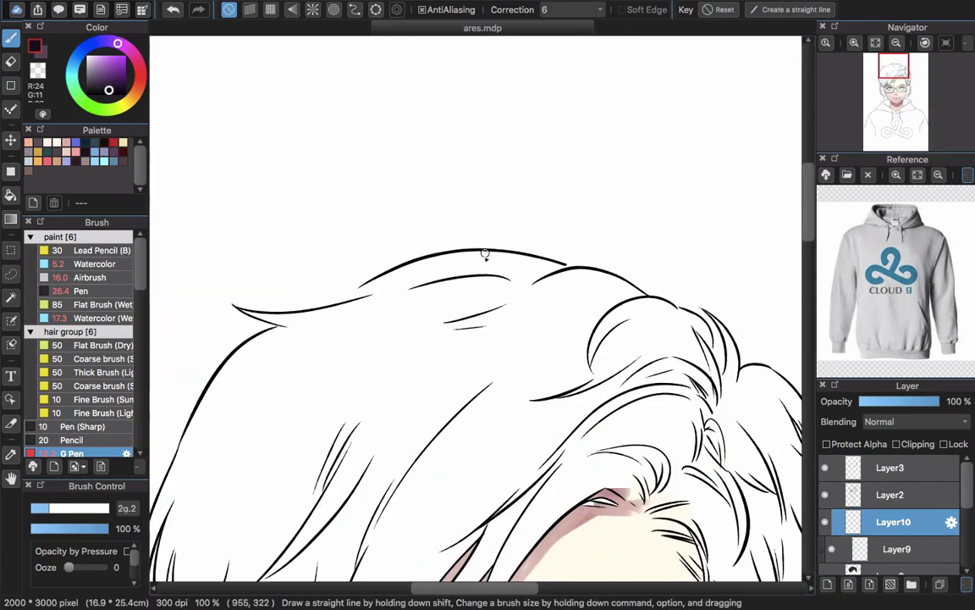
click(10, 195)
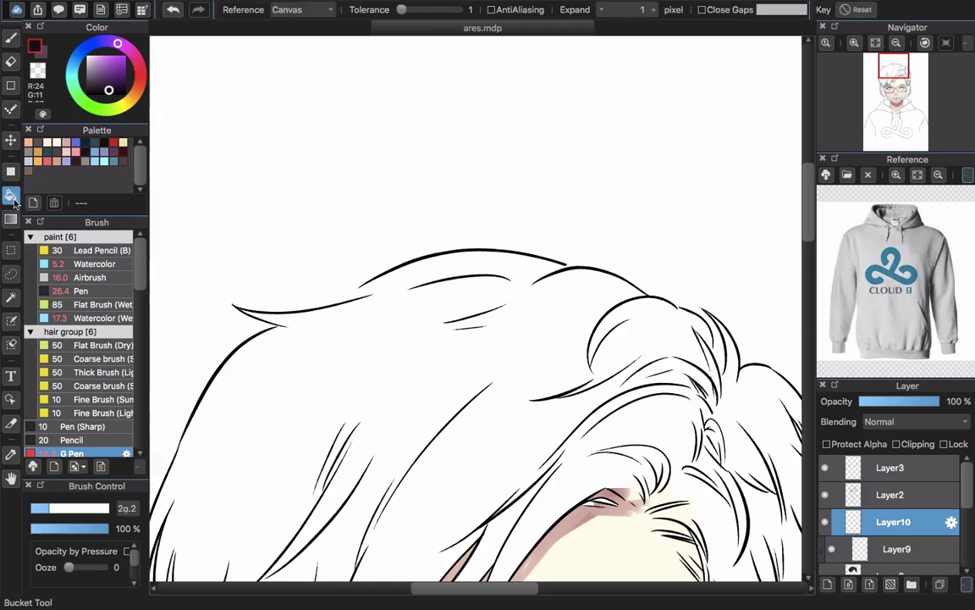
click(709, 13)
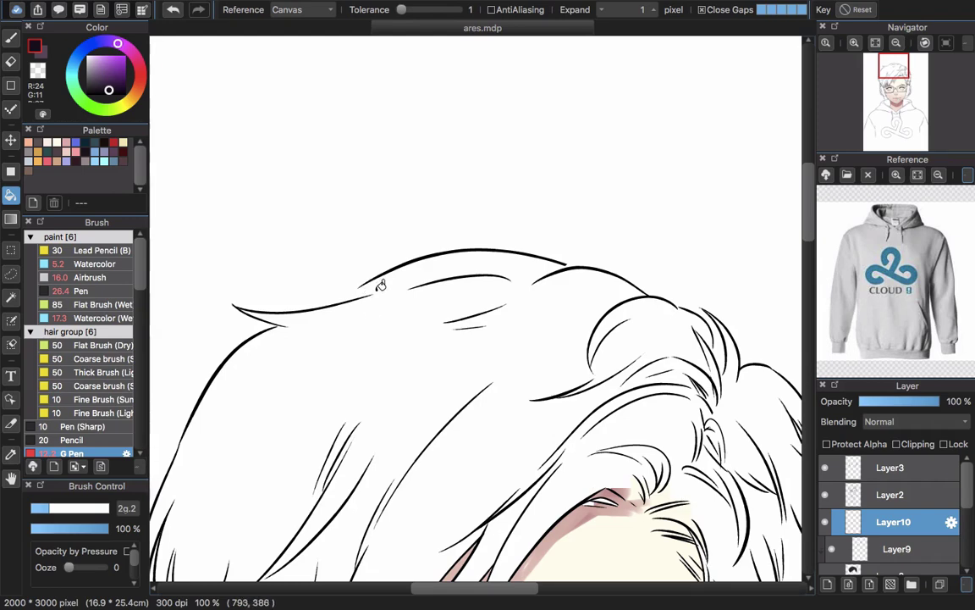
click(366, 553)
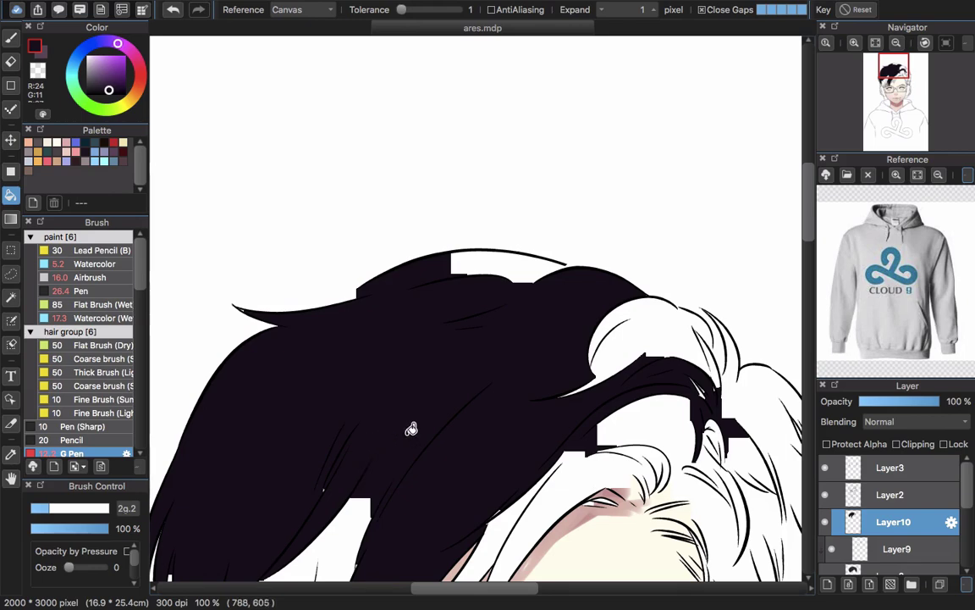
scroll(426, 438, down, 5)
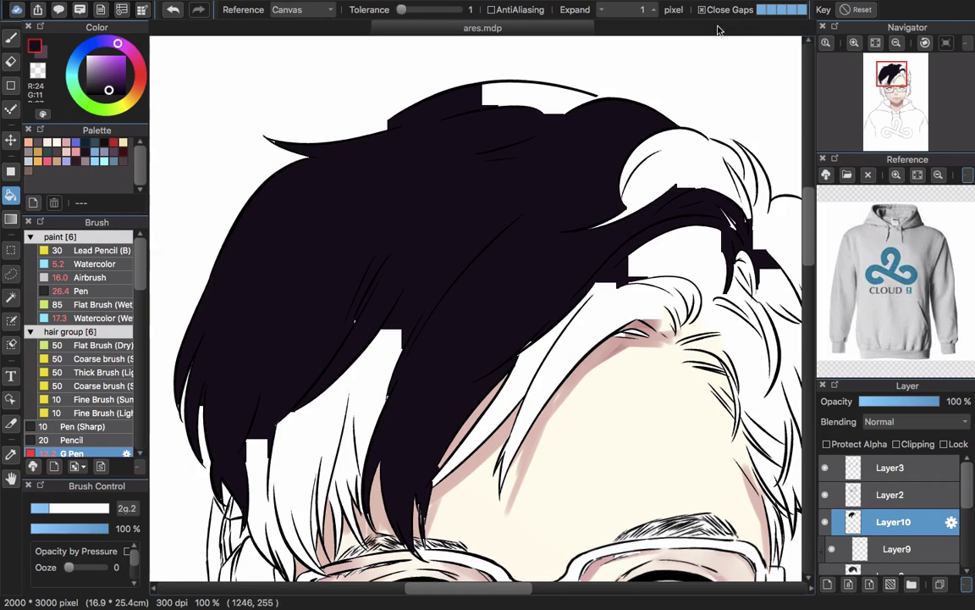
click(330, 337)
drag(447, 430, 526, 286)
click(395, 426)
- Undo the bucket fills and the added layer, and show Layer8 with the hair colour again
key(super+z)
key(super+z)
key(super+z)
key(super+z)
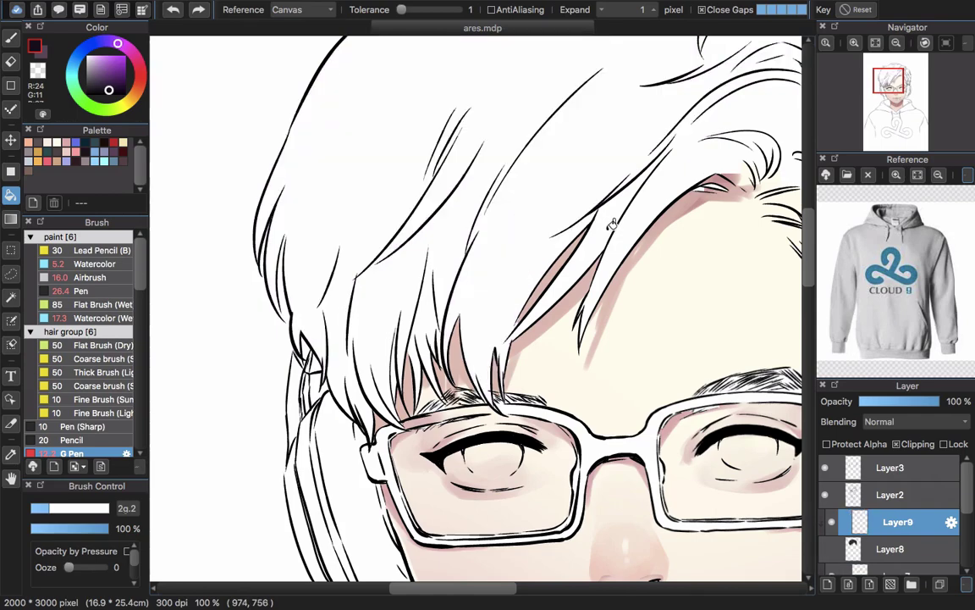
drag(627, 210, 535, 282)
click(824, 548)
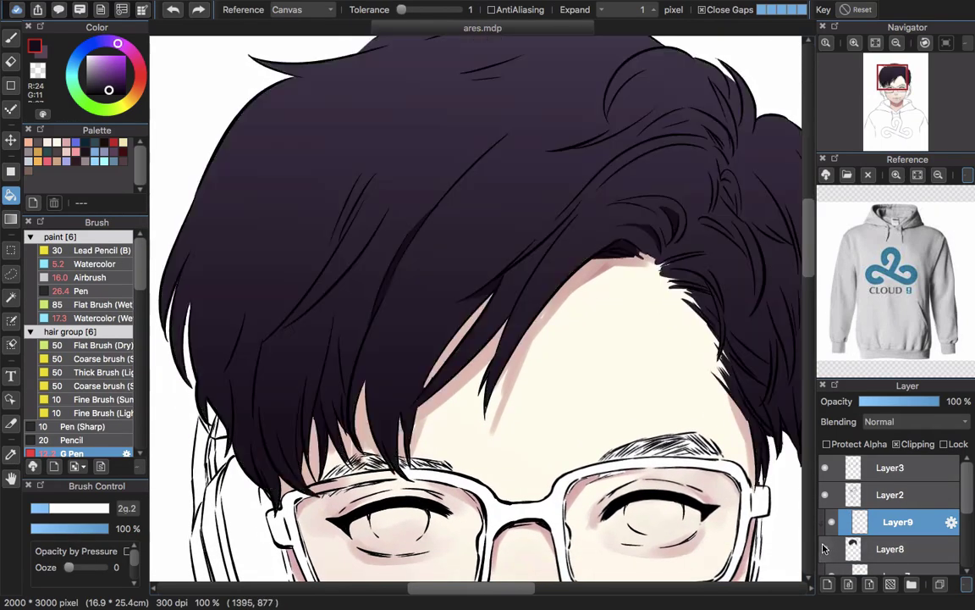
- Hide the hair shadow layer (Layer9) and the skin base layer (Layer4)
scroll(564, 281, down, 3)
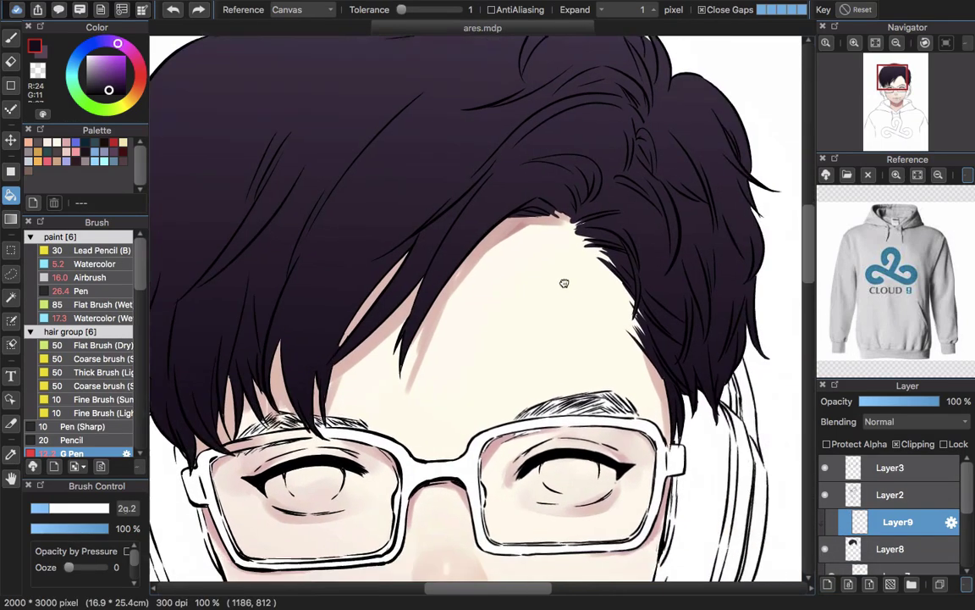
scroll(637, 298, down, 3)
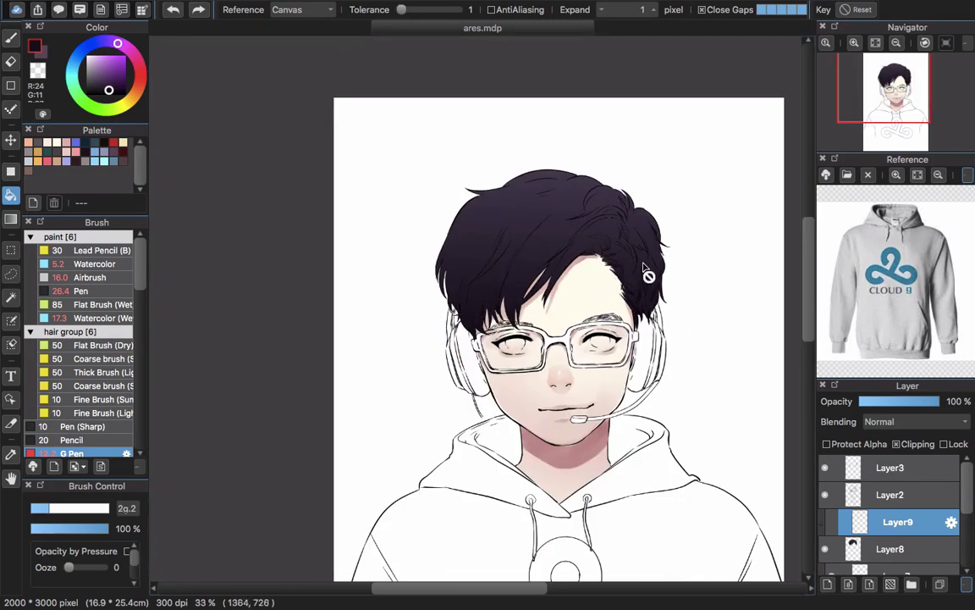
scroll(913, 541, down, 5)
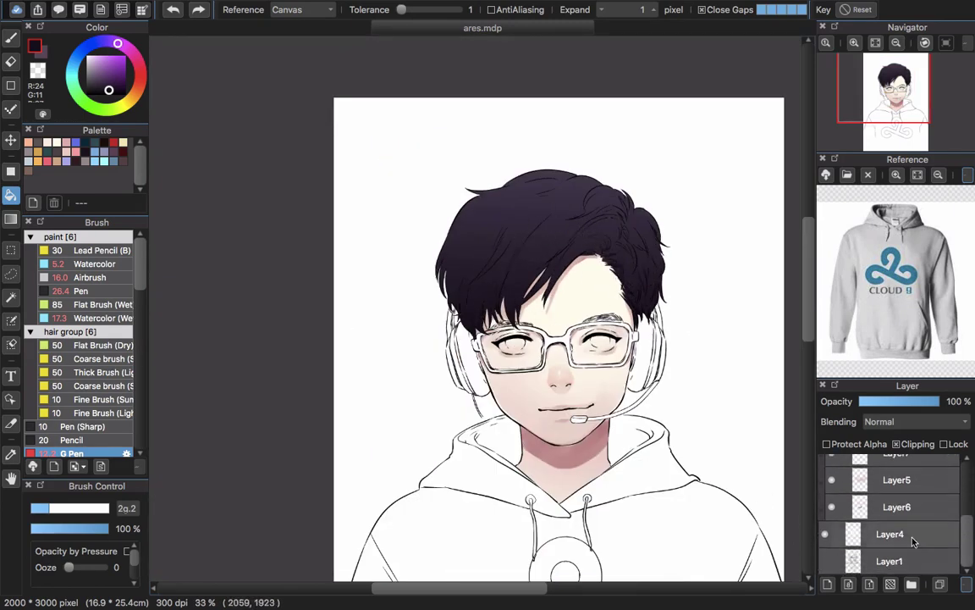
click(826, 535)
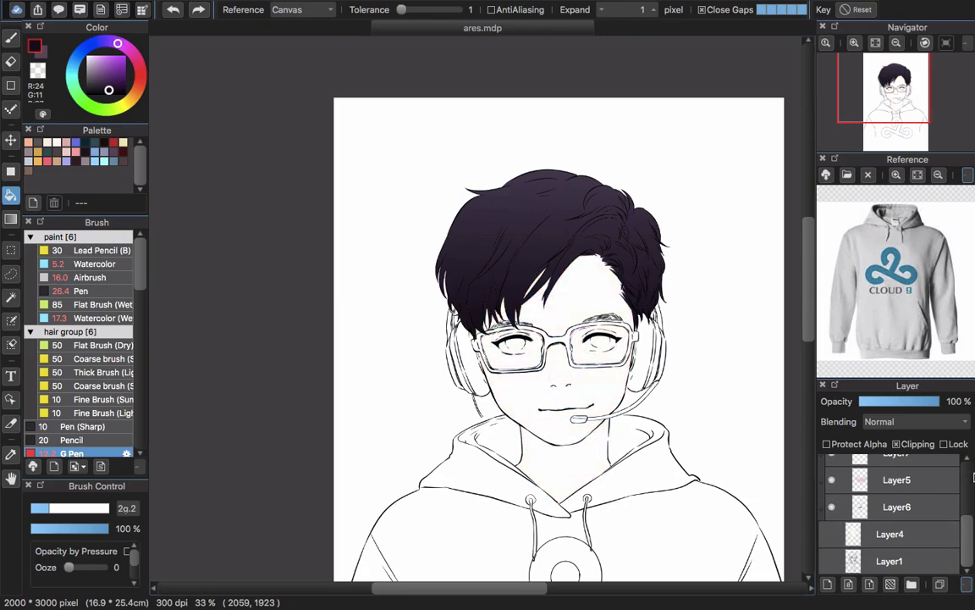
scroll(964, 540, up, 5)
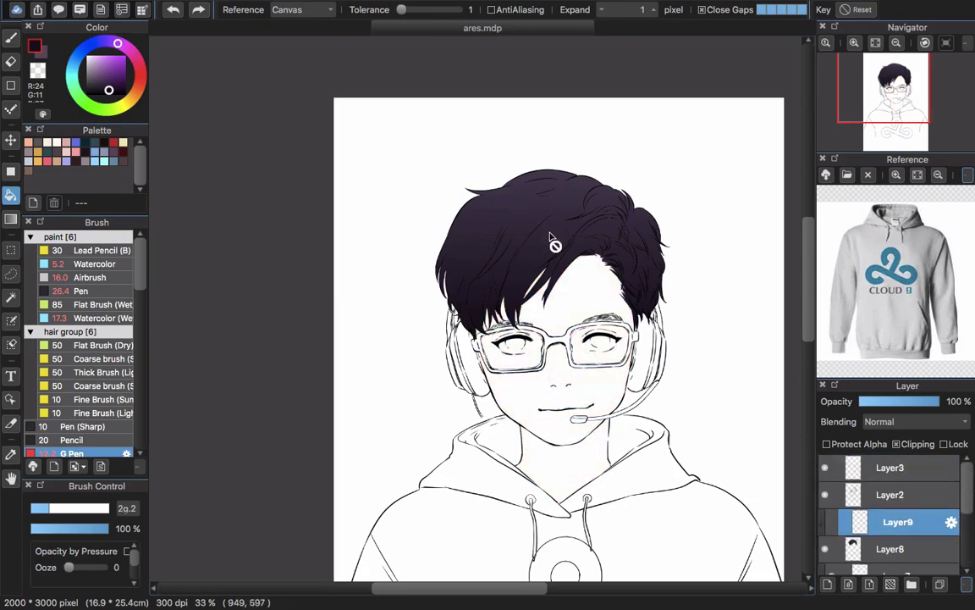
scroll(555, 237, up, 1)
scroll(559, 244, up, 1)
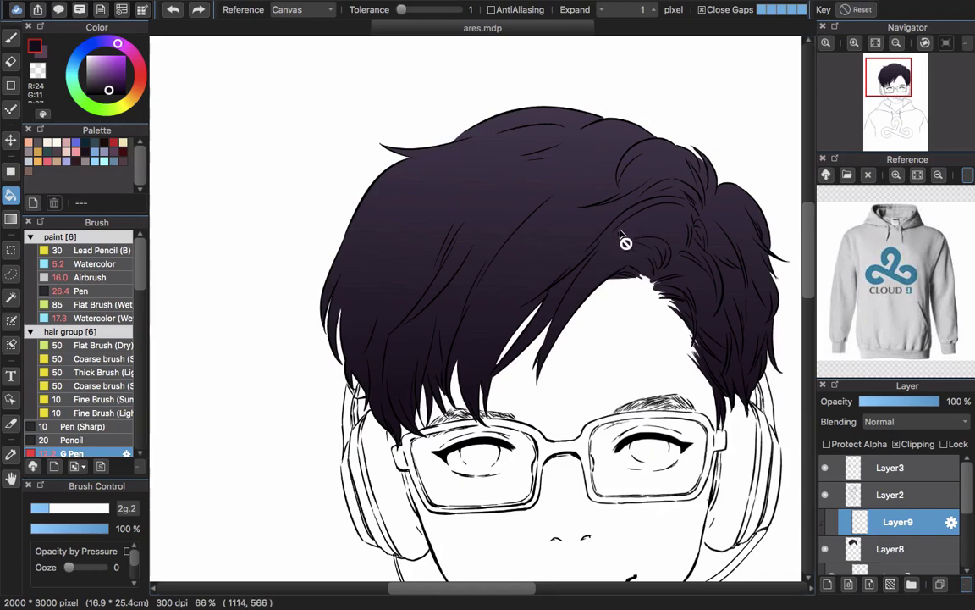
- Add a new layer directly above Layer8 and keep Clipping enabled on it
click(855, 549)
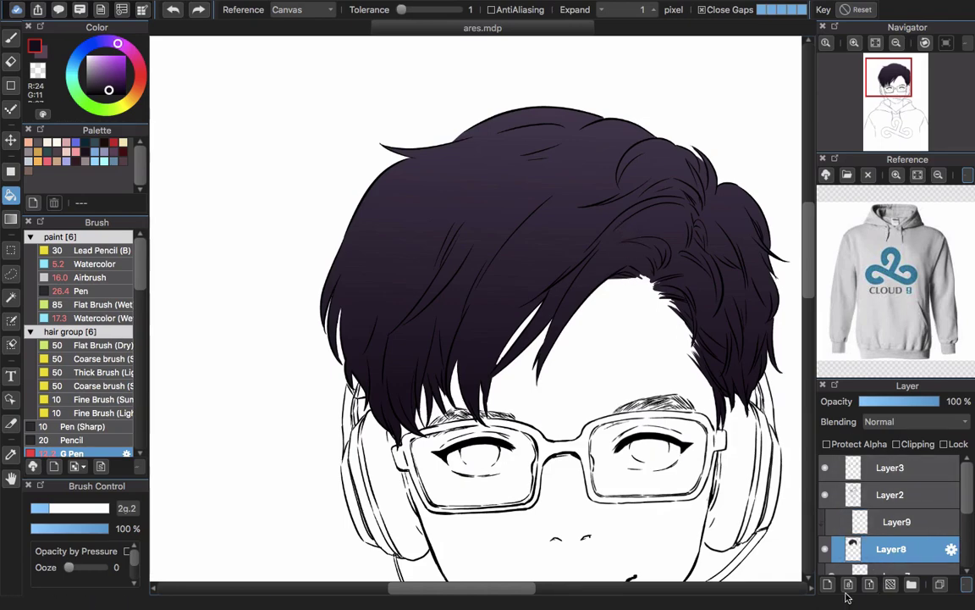
click(829, 583)
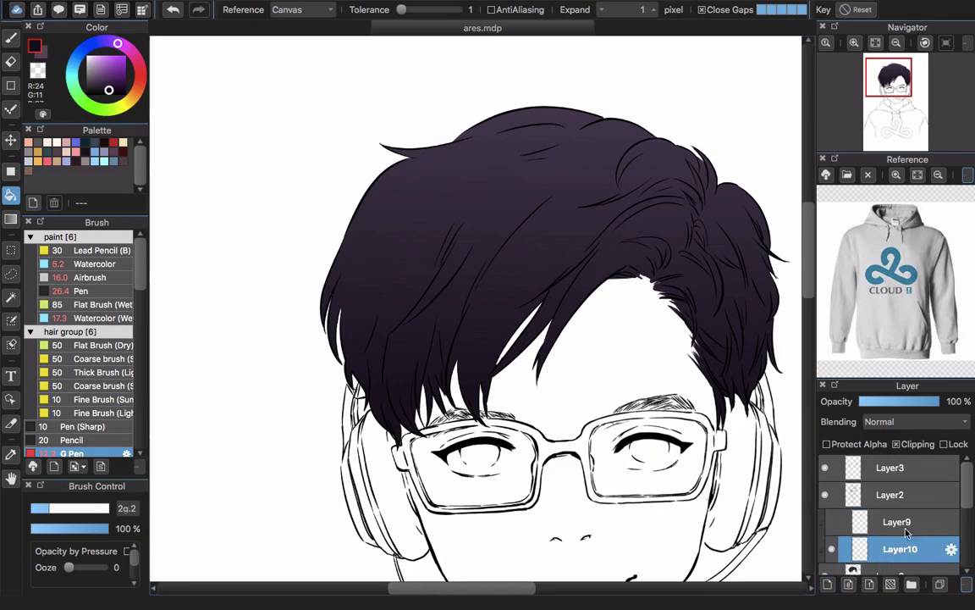
click(898, 445)
click(898, 444)
scroll(668, 326, down, 5)
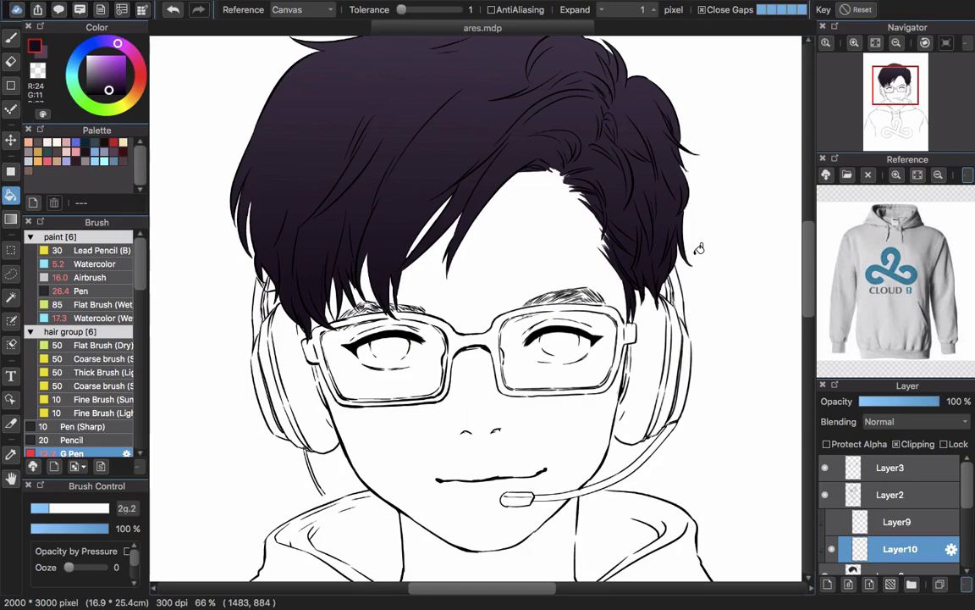
- Apply a linear Foreground-Background gradient on Layer10 from muted mauve above the crown to near-black at the fringe, redoing the first attempt
scroll(970, 525, down, 3)
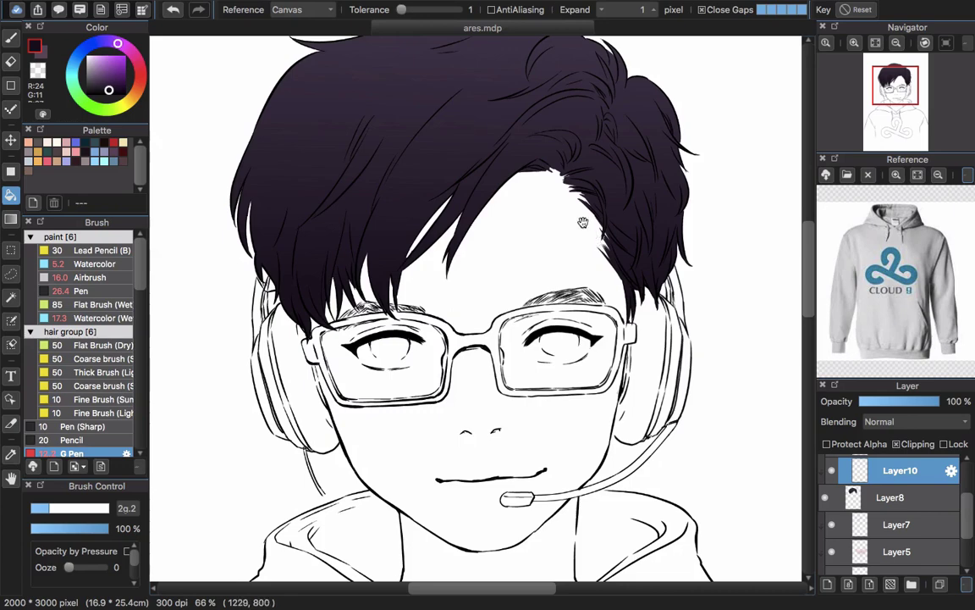
drag(584, 222, 605, 341)
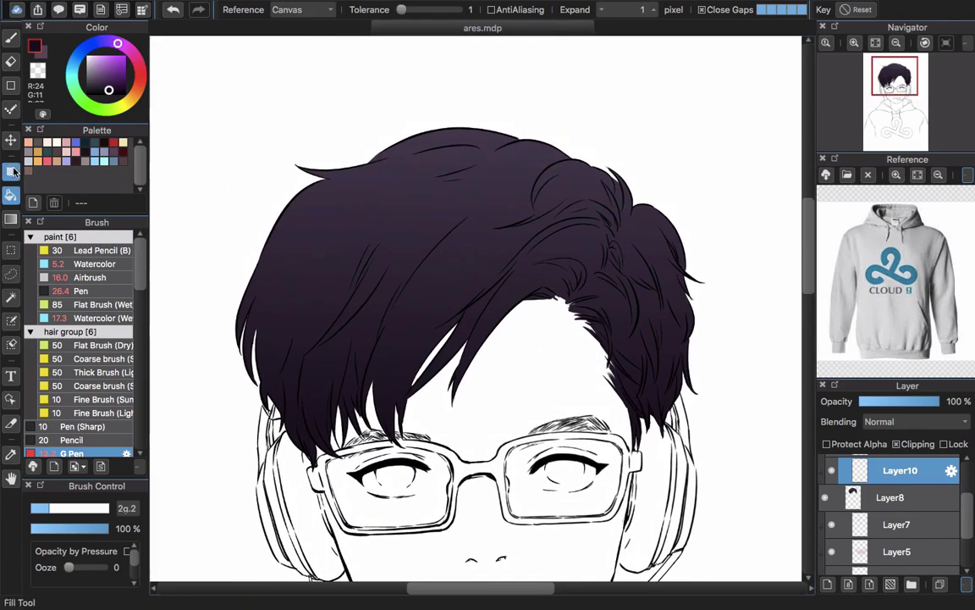
click(11, 218)
click(11, 218)
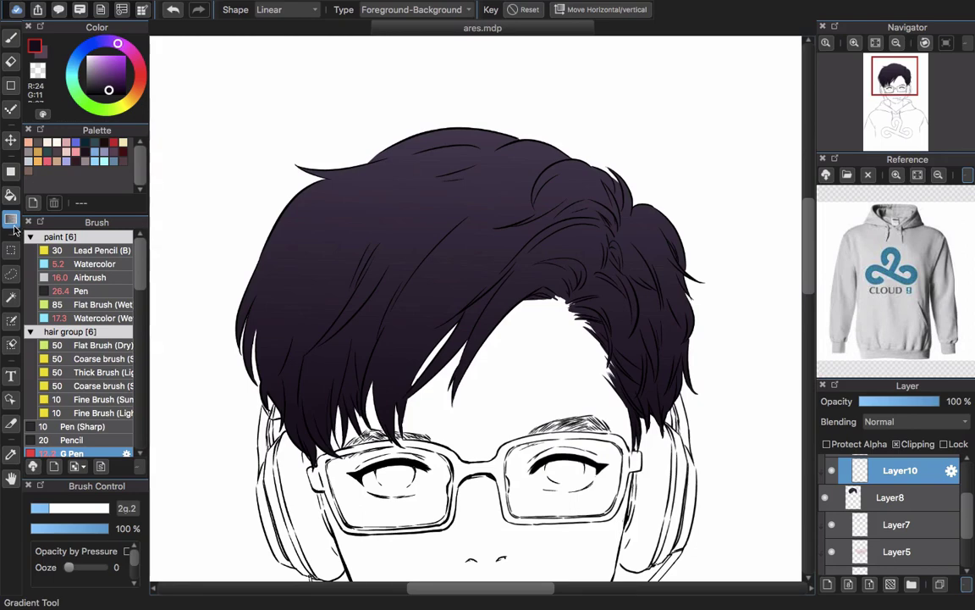
click(42, 54)
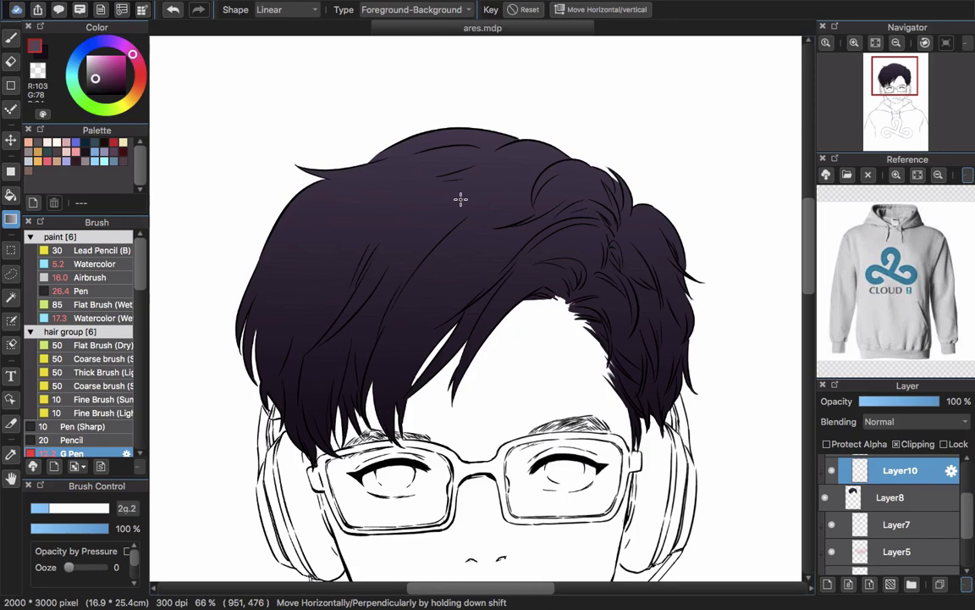
drag(481, 170, 473, 444)
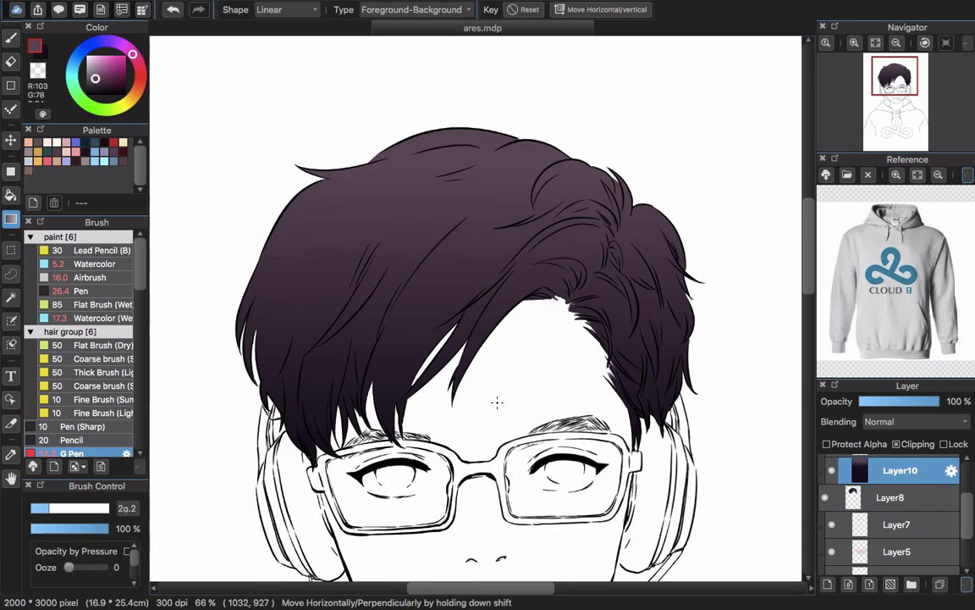
key(ctrl+z)
drag(433, 115, 433, 379)
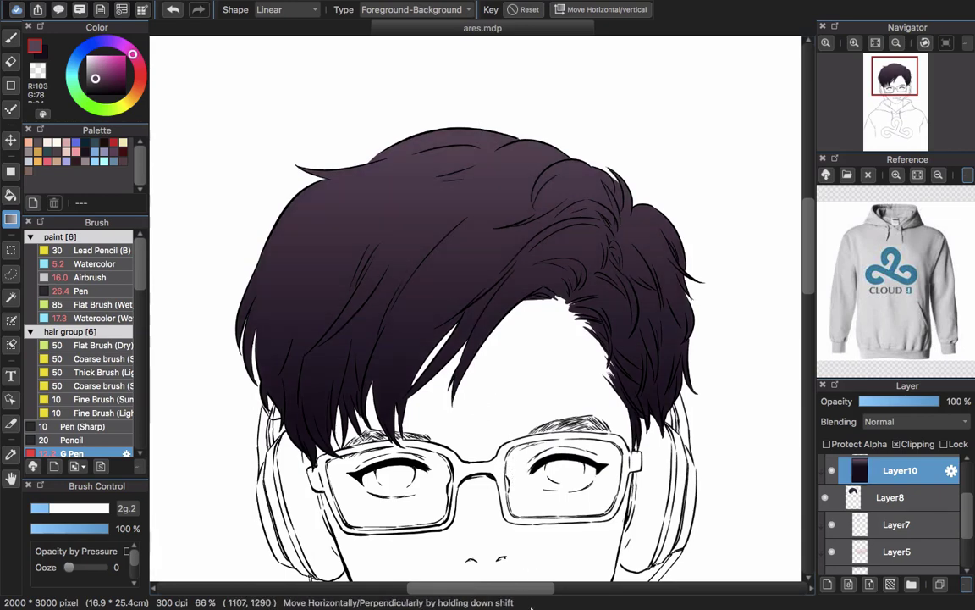
- Show and select the hair shadow layer (Layer9) and sample the dark shadow colour from the hair
scroll(575, 393, down, 1)
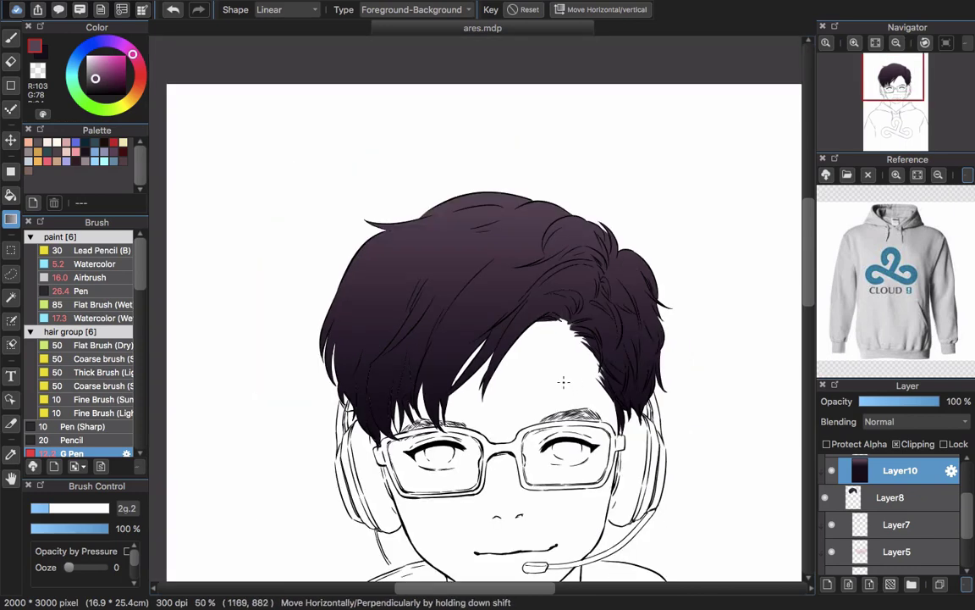
scroll(912, 481, up, 3)
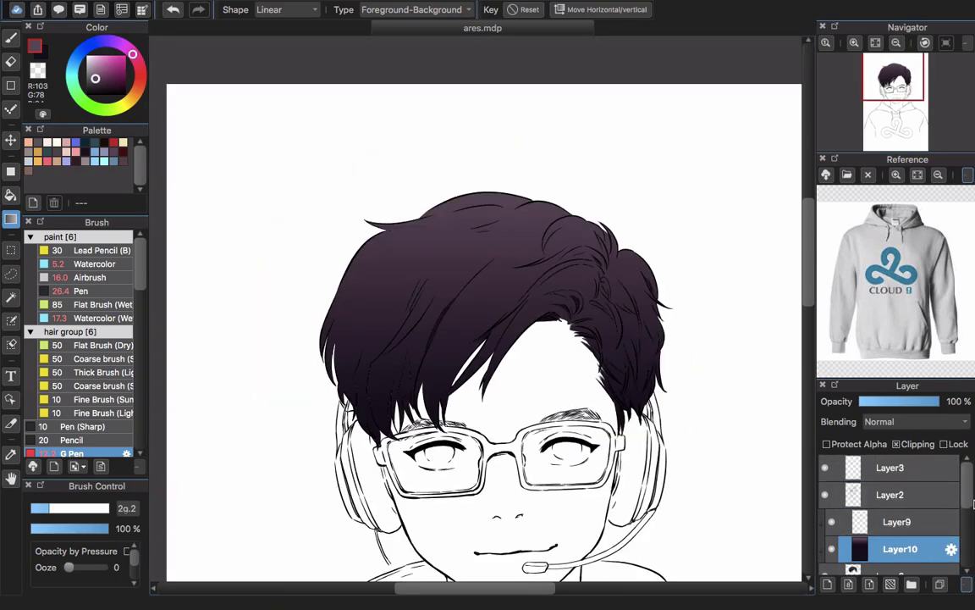
click(897, 533)
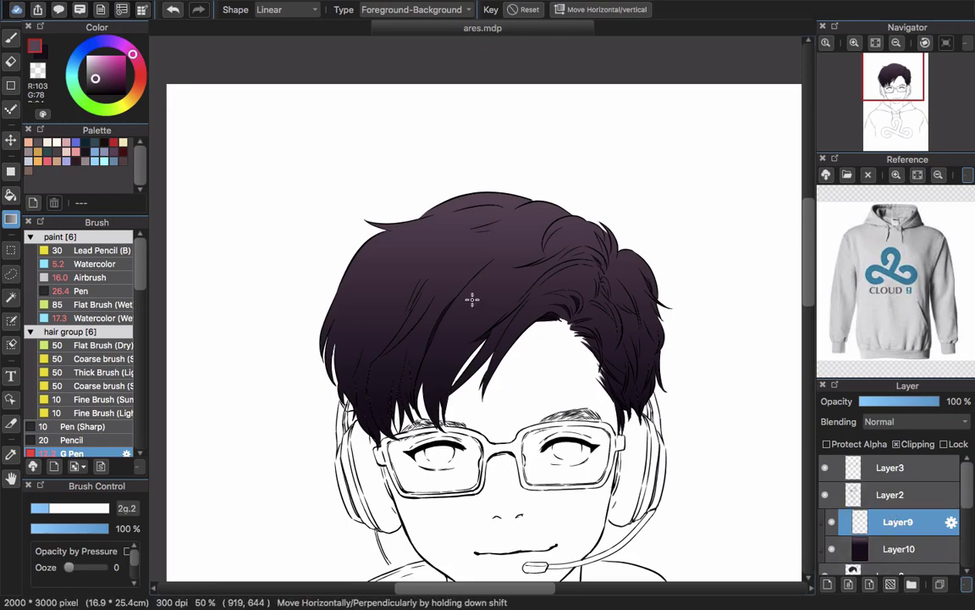
scroll(449, 307, up, 3)
alt+click(478, 333)
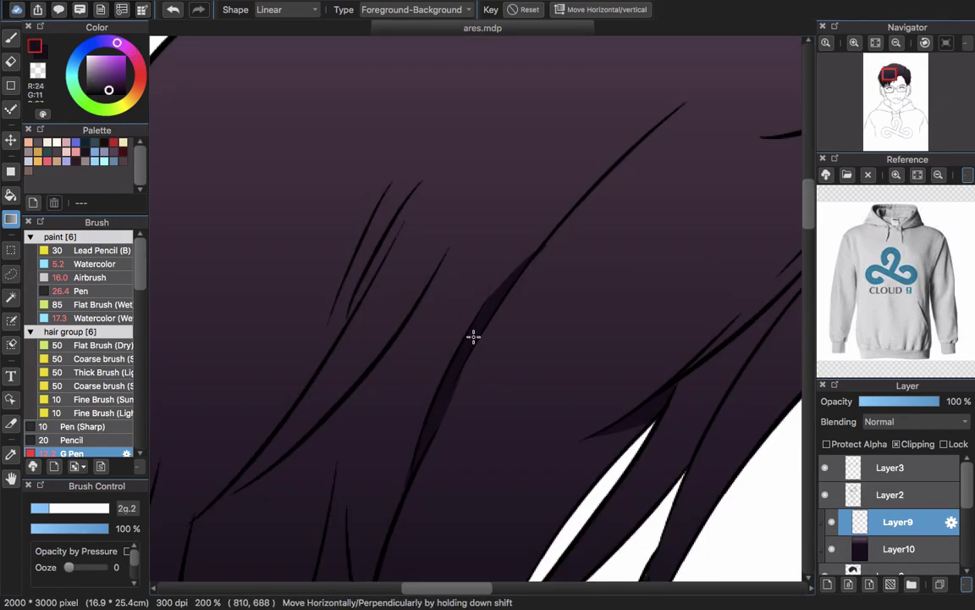
scroll(500, 347, down, 3)
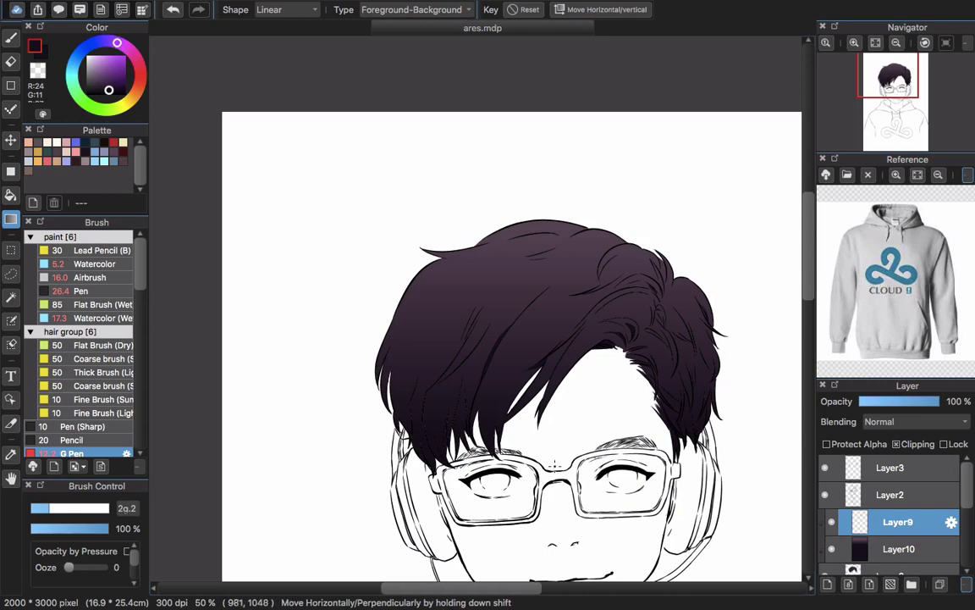
scroll(491, 396, up, 2)
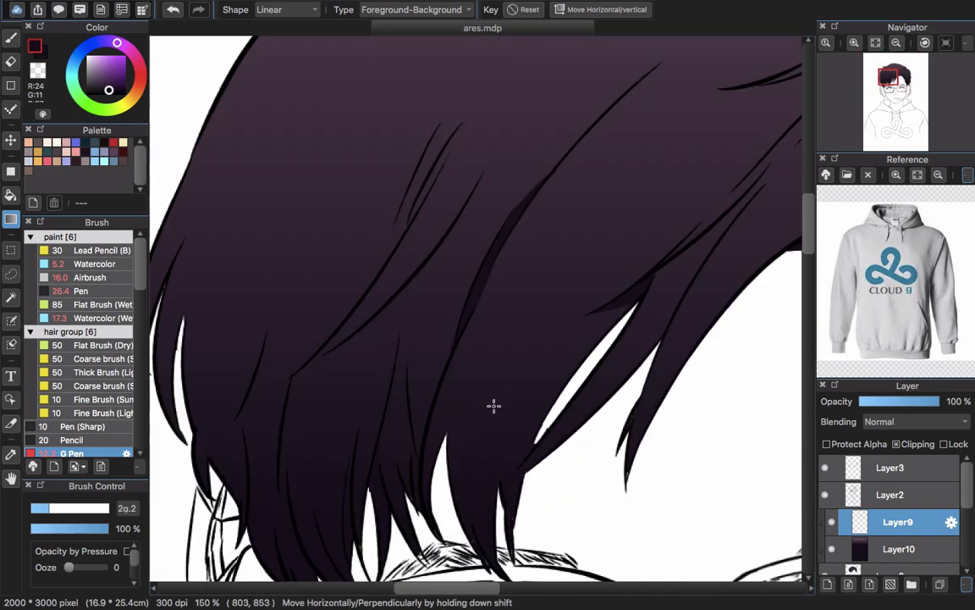
- Set up the Brush tool with the G Pen for painting hair shadows on Layer9
click(118, 290)
scroll(144, 290, down, 3)
scroll(144, 290, down, 2)
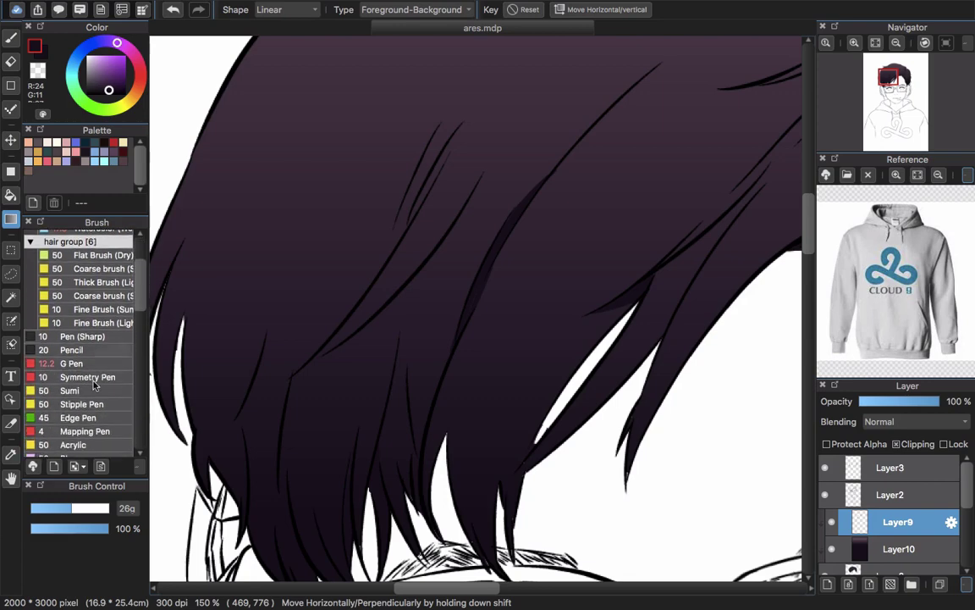
click(74, 364)
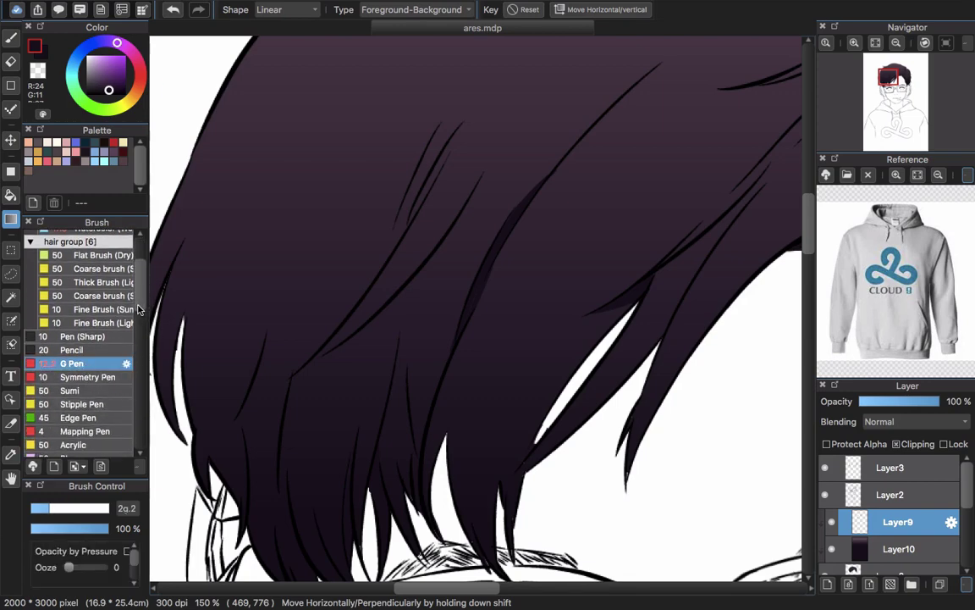
scroll(101, 338, up, 3)
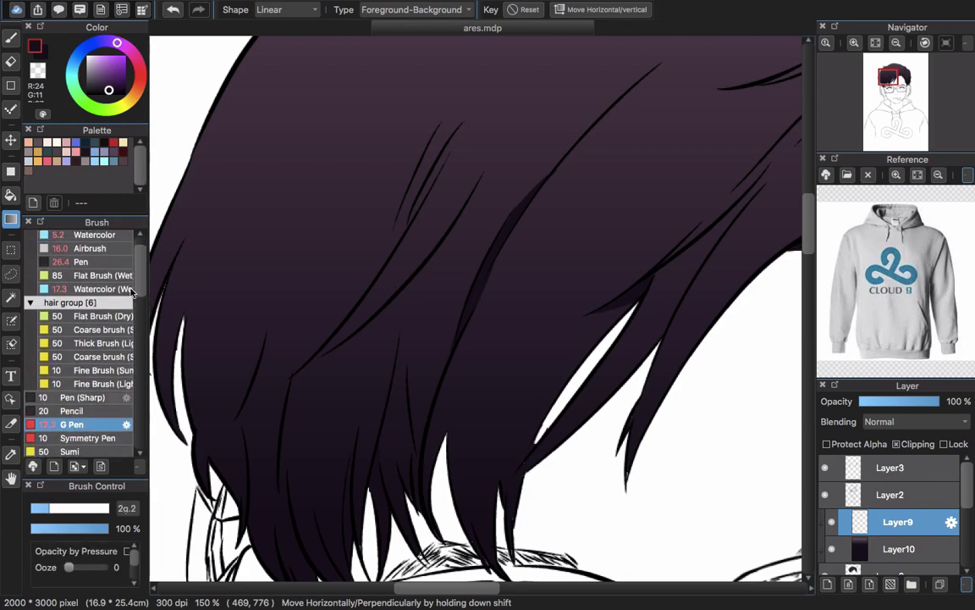
click(85, 261)
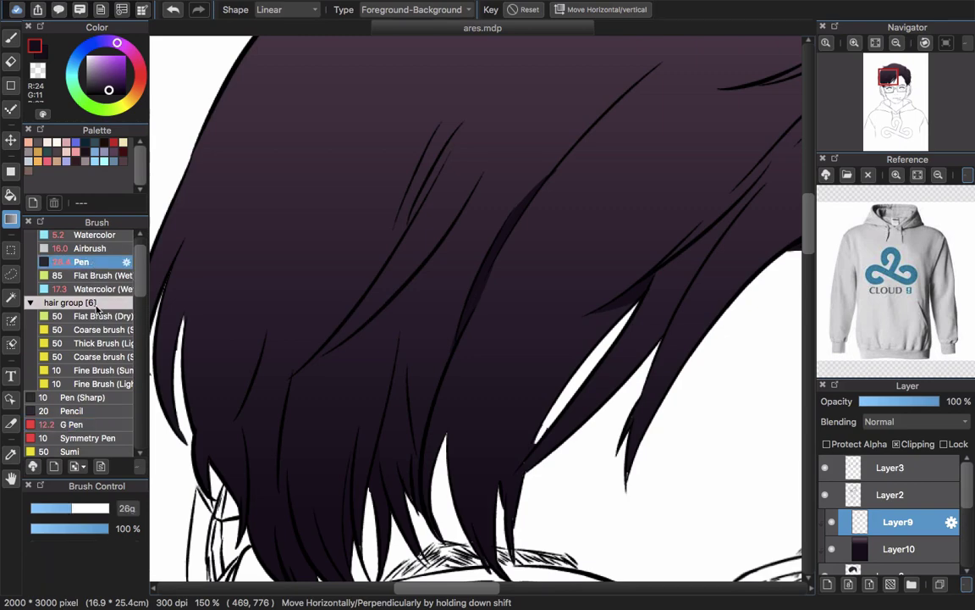
click(75, 424)
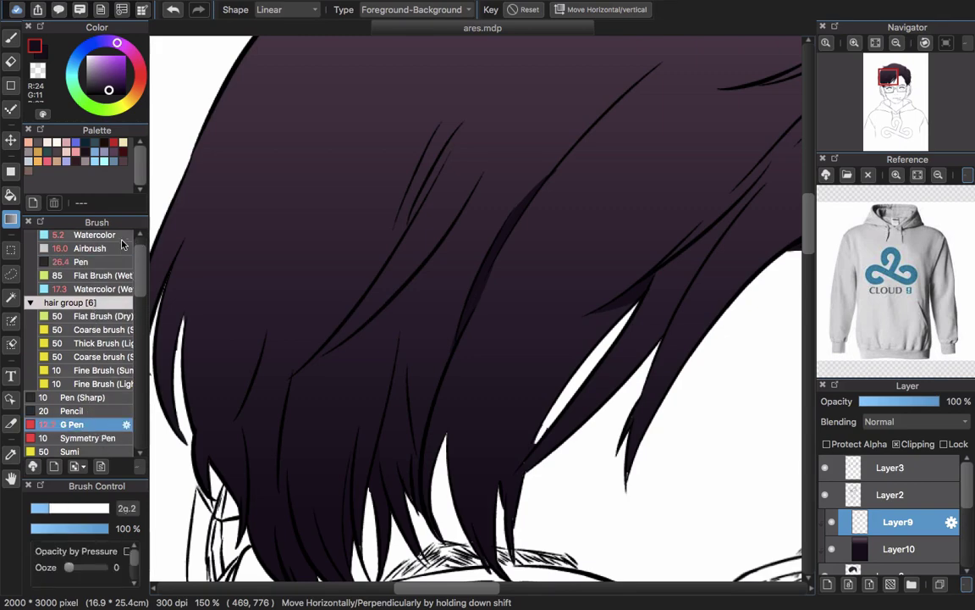
scroll(385, 271, down, 5)
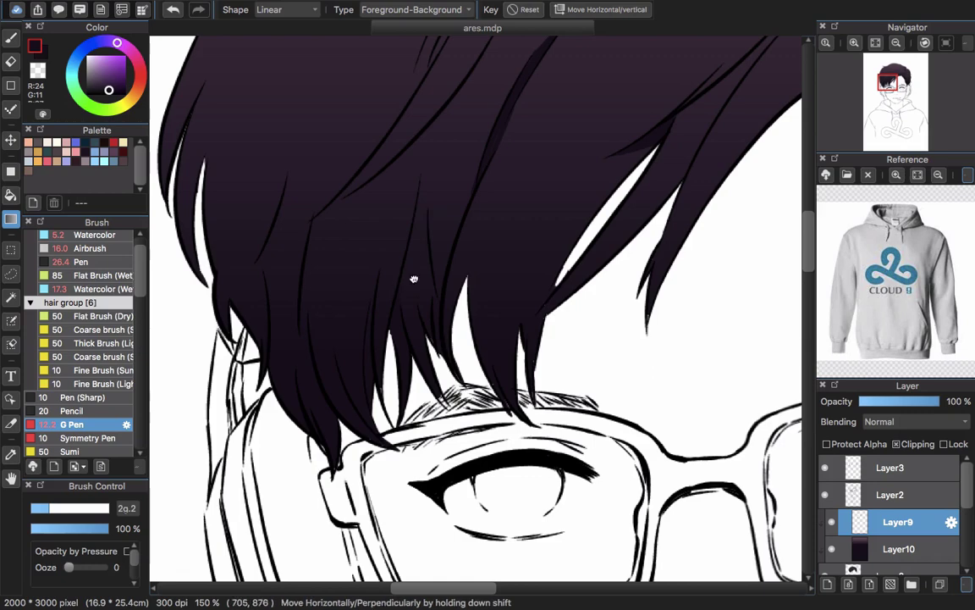
scroll(414, 279, up, 2)
key(b)
scroll(387, 317, down, 2)
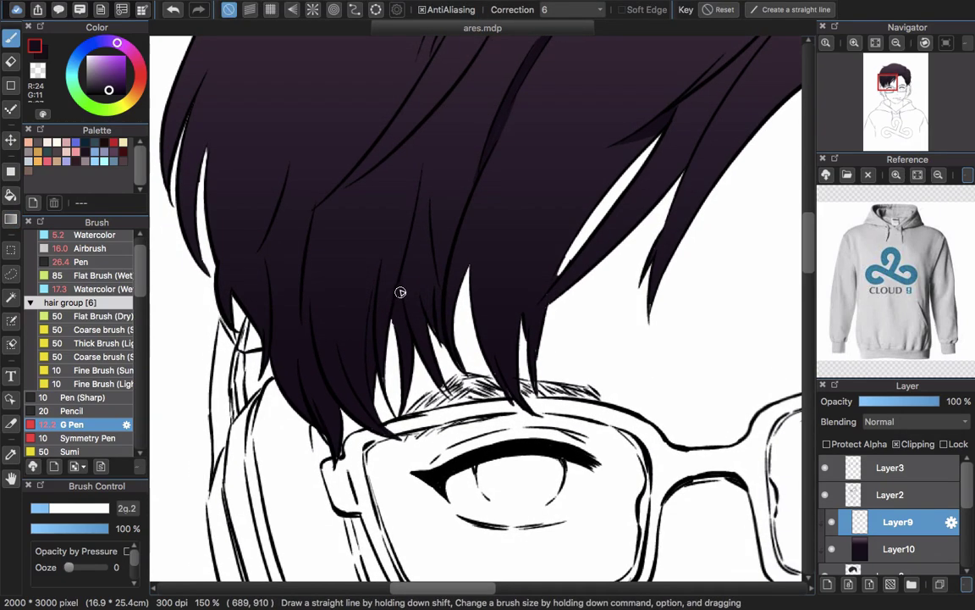
- Darken the brush colour to a near-black purple for deeper fringe shadows
scroll(419, 331, up, 2)
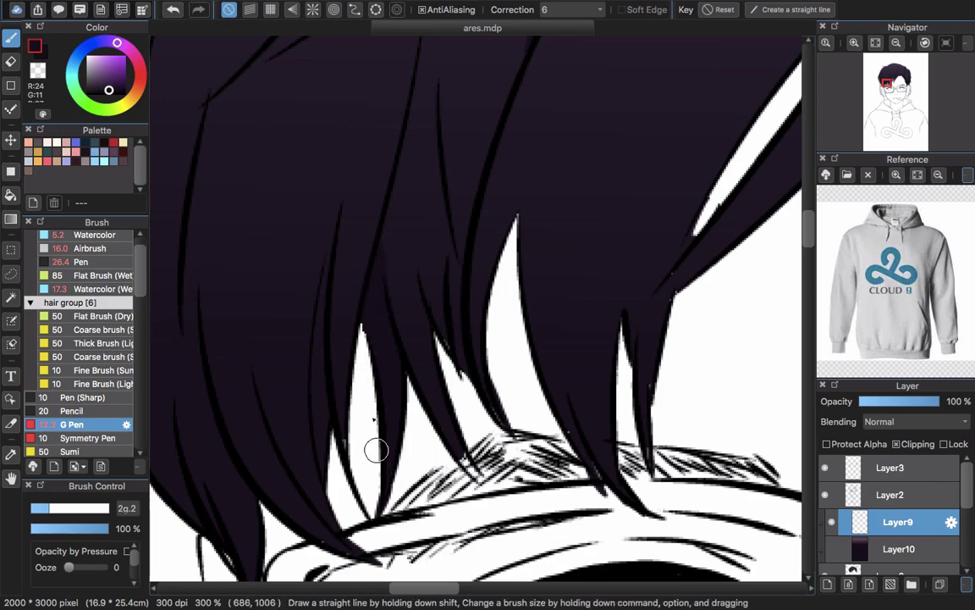
scroll(406, 368, down, 2)
click(111, 92)
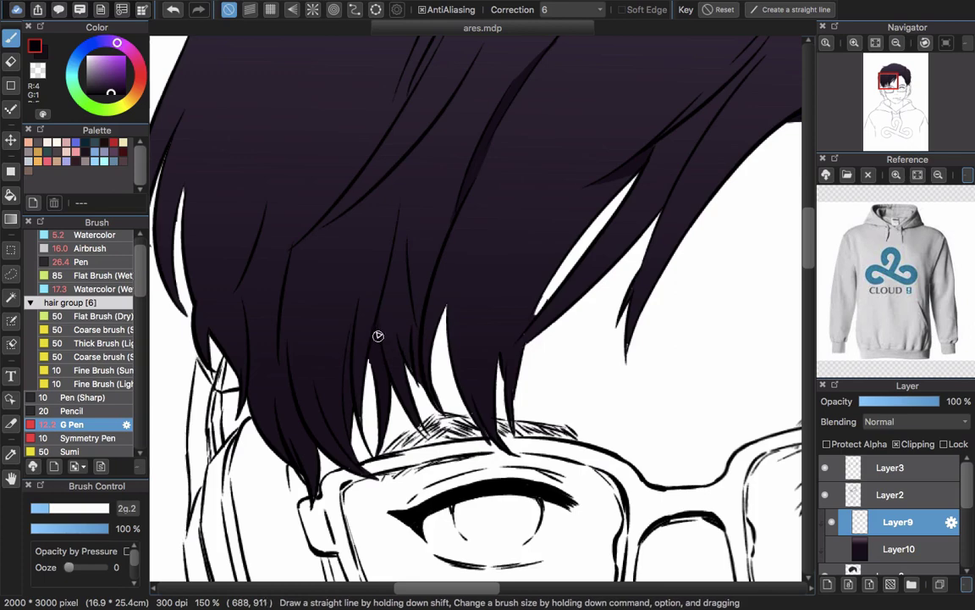
click(107, 92)
click(110, 91)
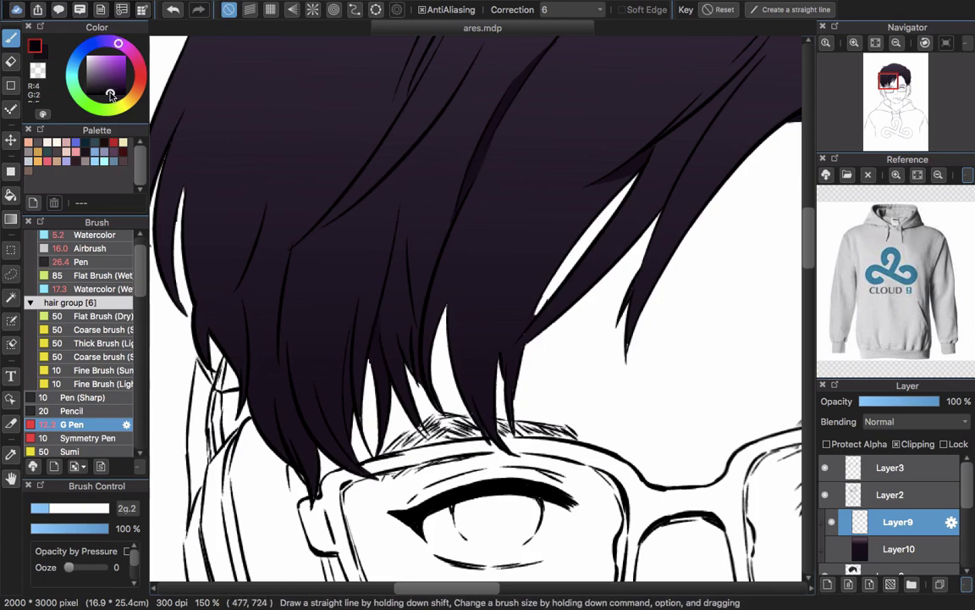
- Paint near-black shadows between and along the fringe strands above the glasses on Layer9
scroll(375, 335, up, 1)
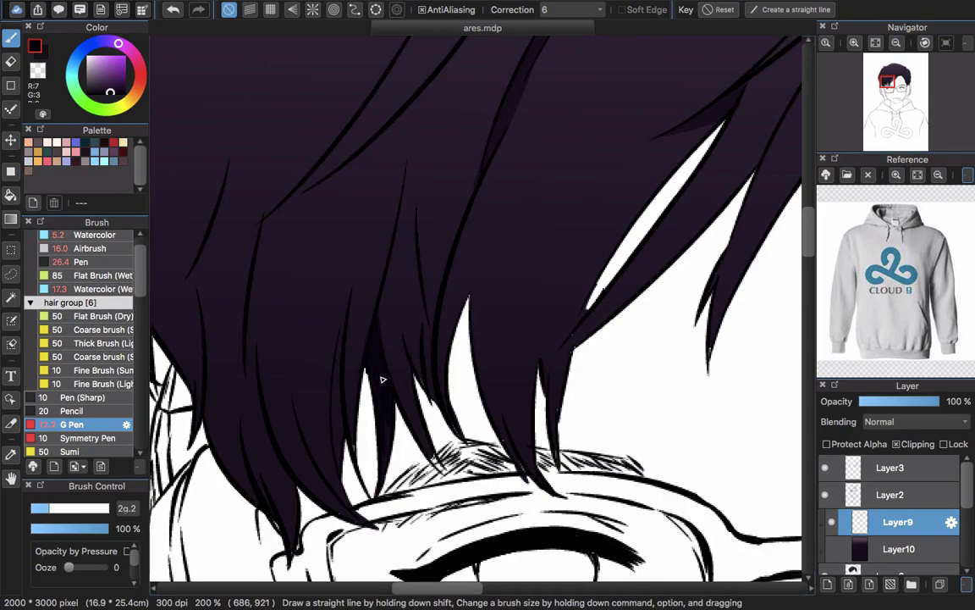
scroll(387, 435, down, 3)
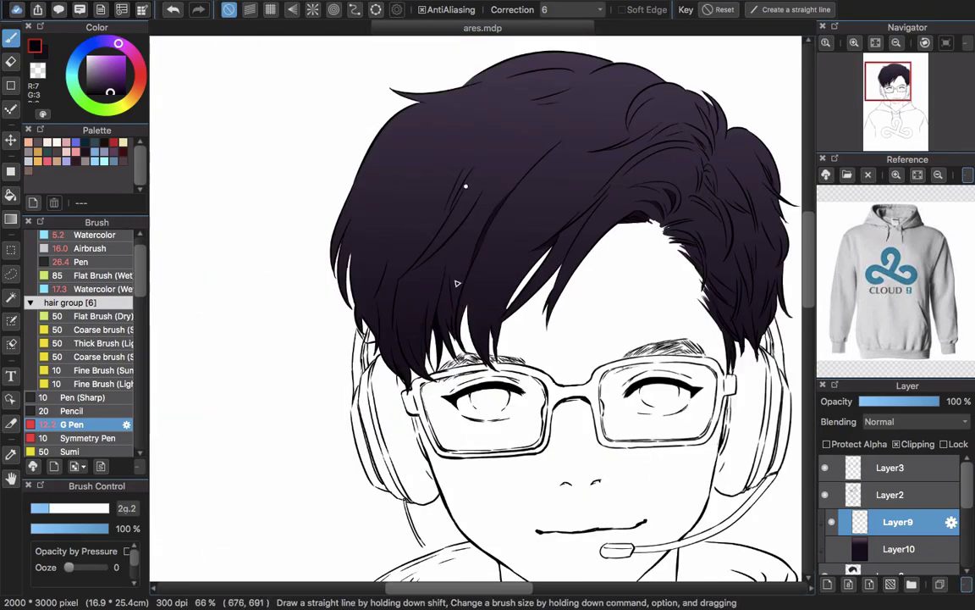
scroll(511, 284, up, 2)
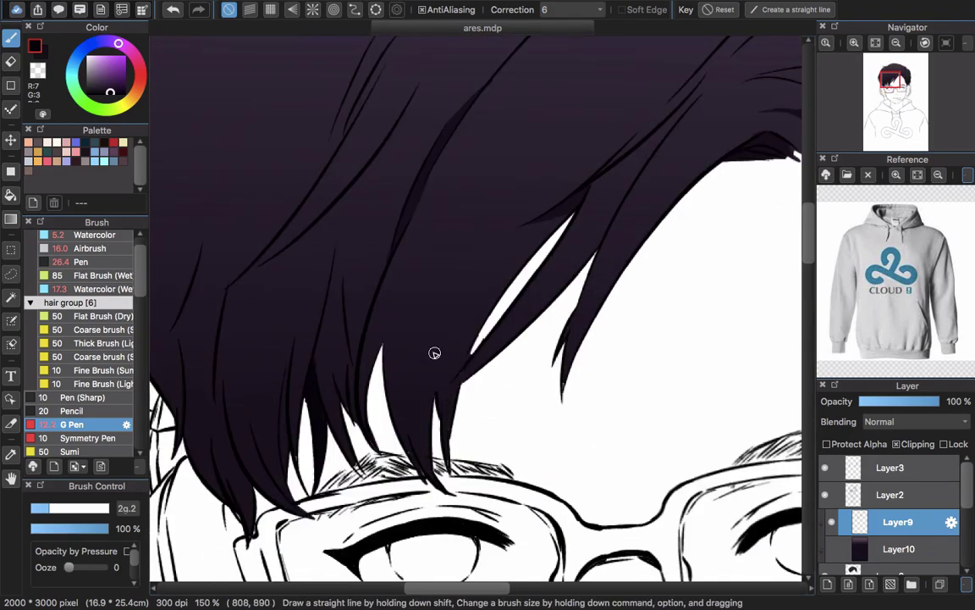
drag(435, 357, 426, 450)
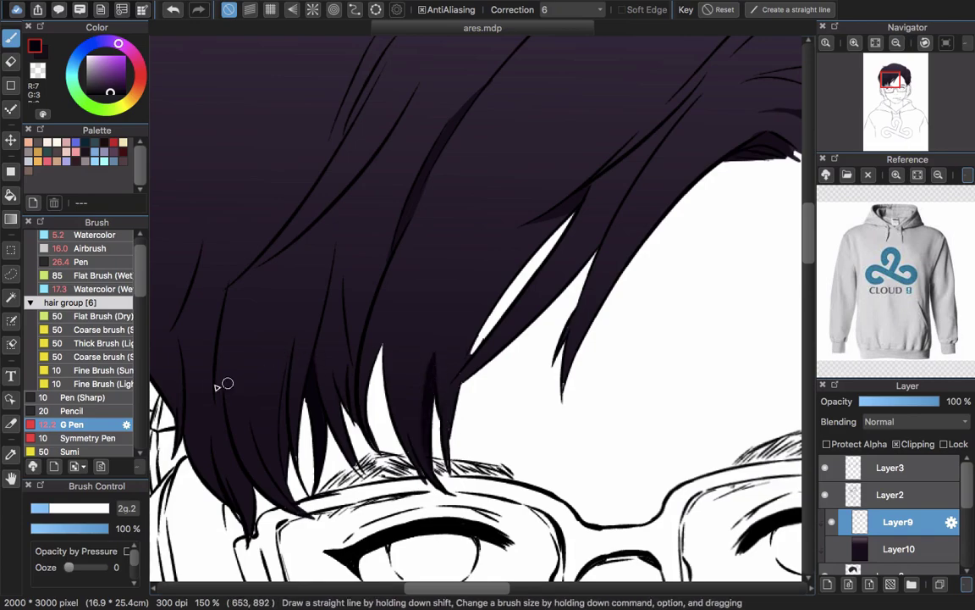
scroll(225, 373, up, 4)
scroll(265, 402, down, 6)
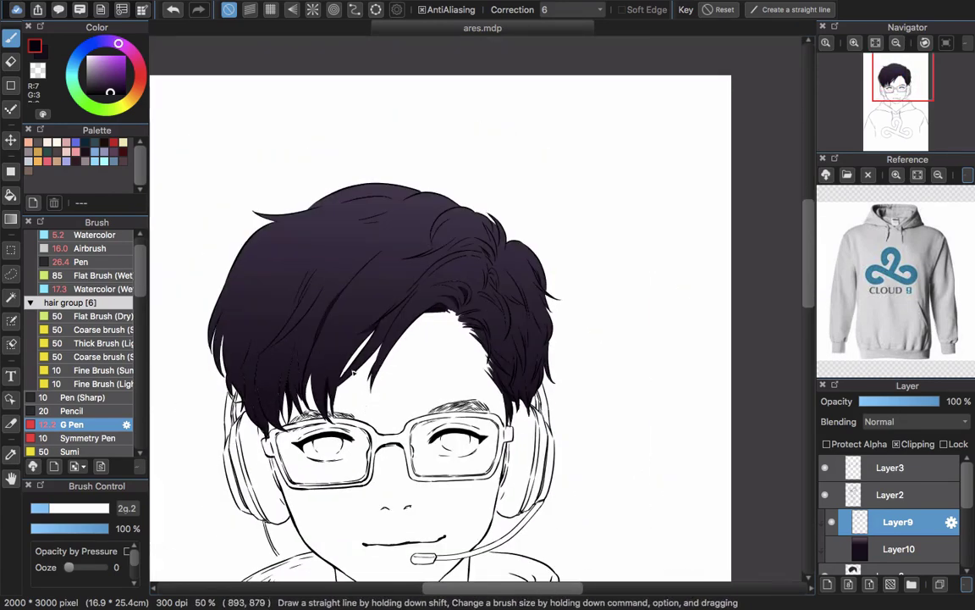
drag(346, 341, 370, 363)
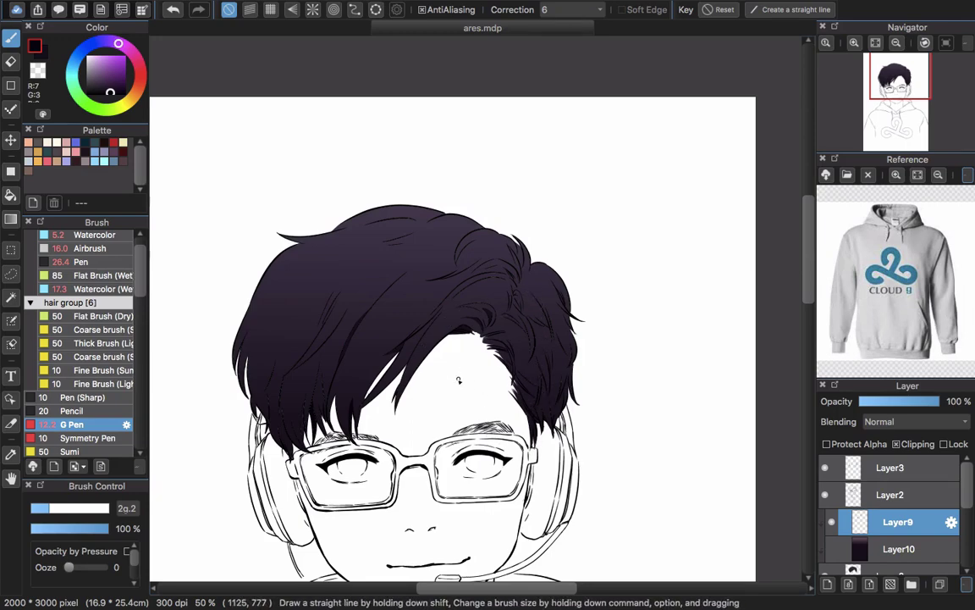
- Add a clipped layer above Layer9 and lighten the colour sampled from the hair to a greyish mauve
click(828, 584)
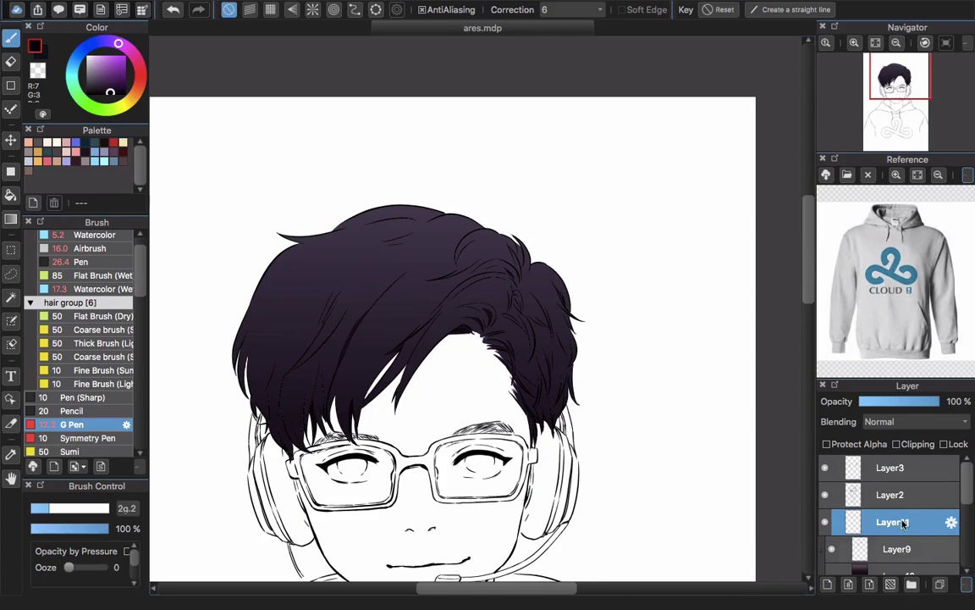
click(918, 444)
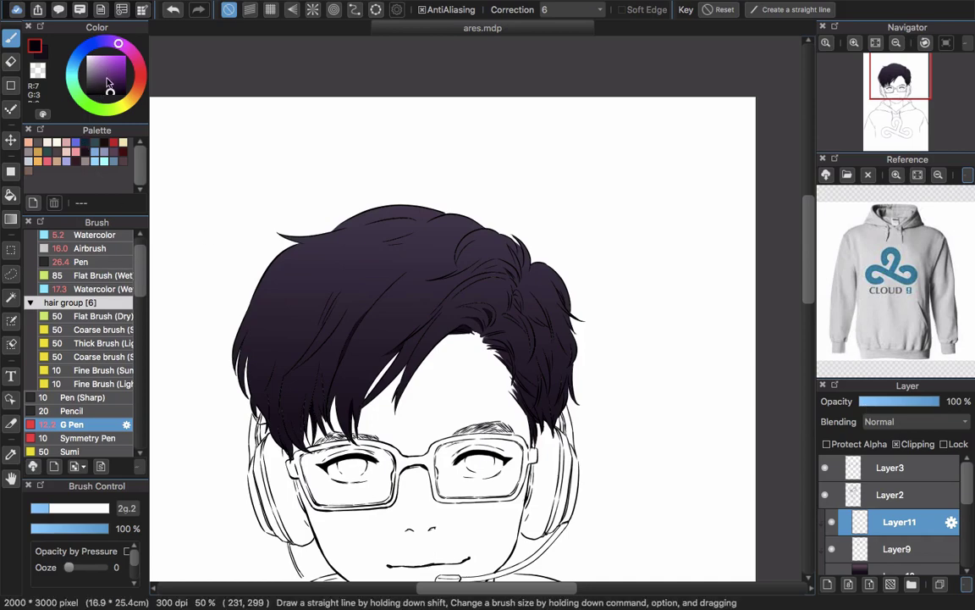
alt+click(321, 285)
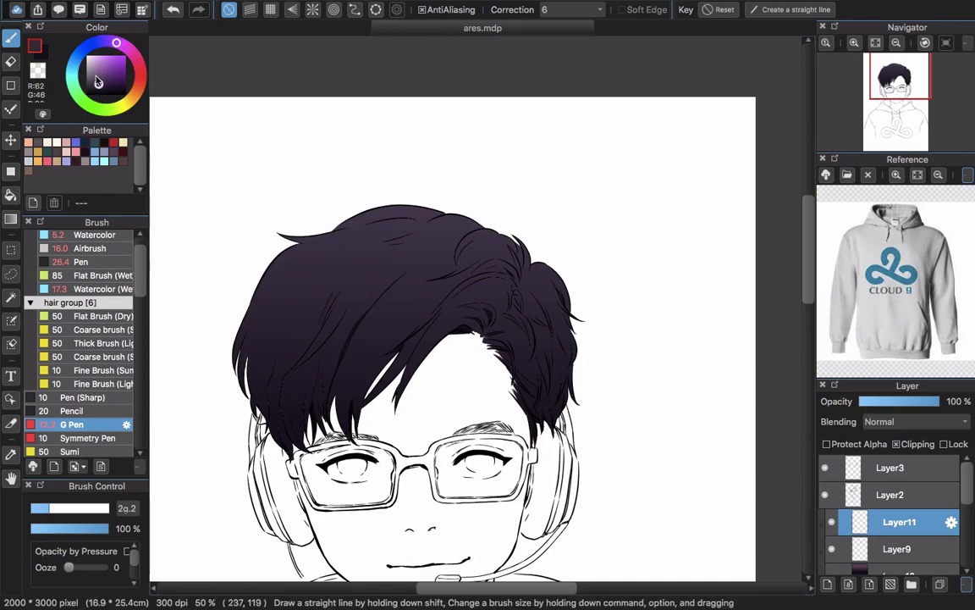
drag(95, 78, 93, 71)
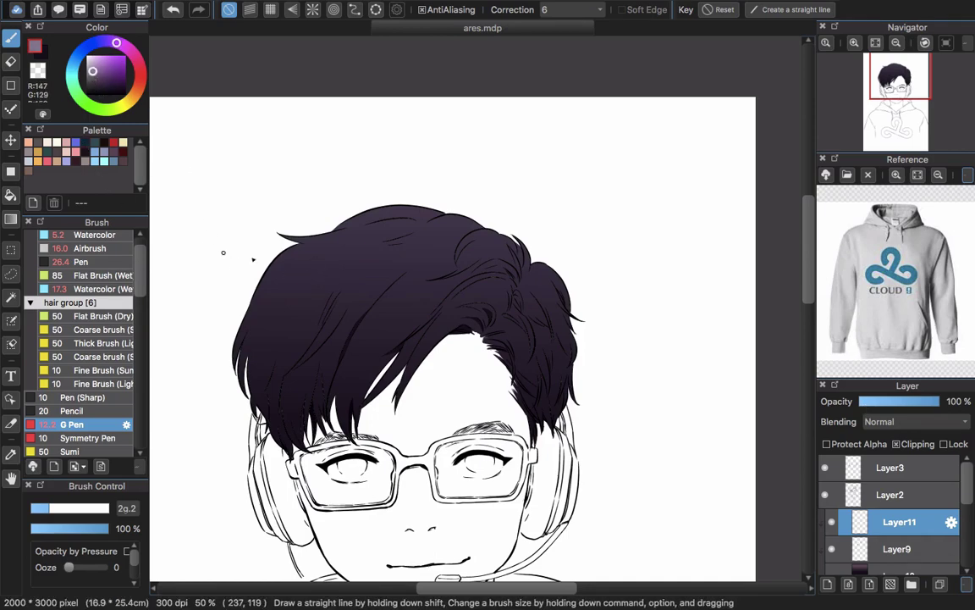
- On Layer2, sketch a spiral sun with rays and an arrow aimed at the crown to mark the light source
scroll(294, 250, up, 2)
scroll(260, 189, left, 5)
scroll(260, 189, up, 2)
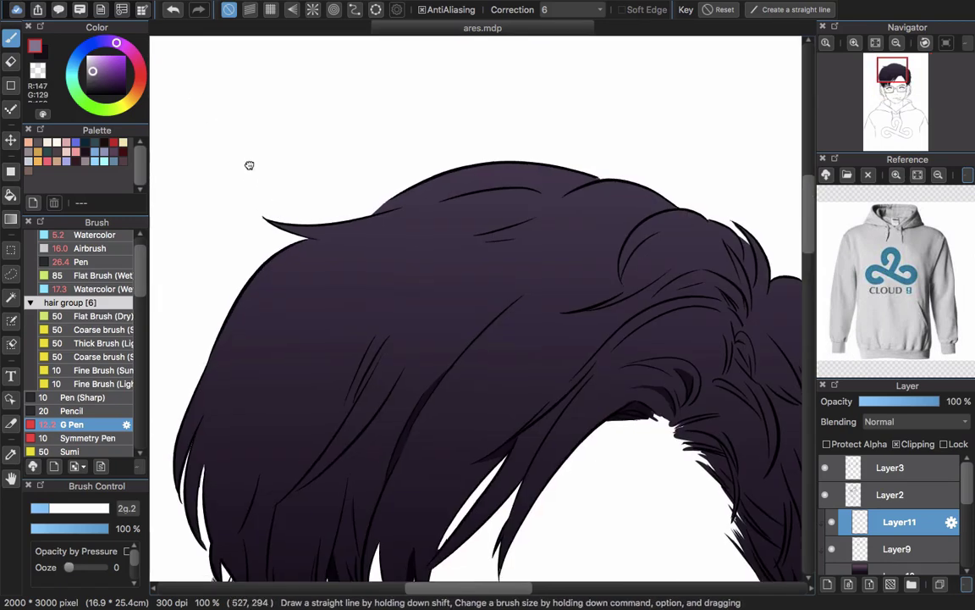
click(859, 496)
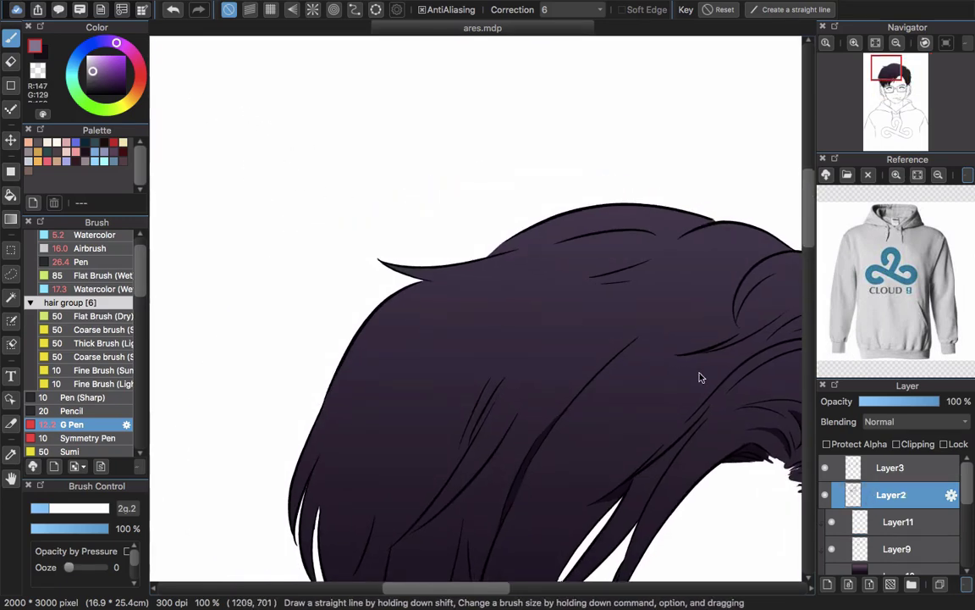
mouse_move(210, 165)
mouse_down()
mouse_move(260, 84)
mouse_move(298, 123)
mouse_move(253, 142)
mouse_up()
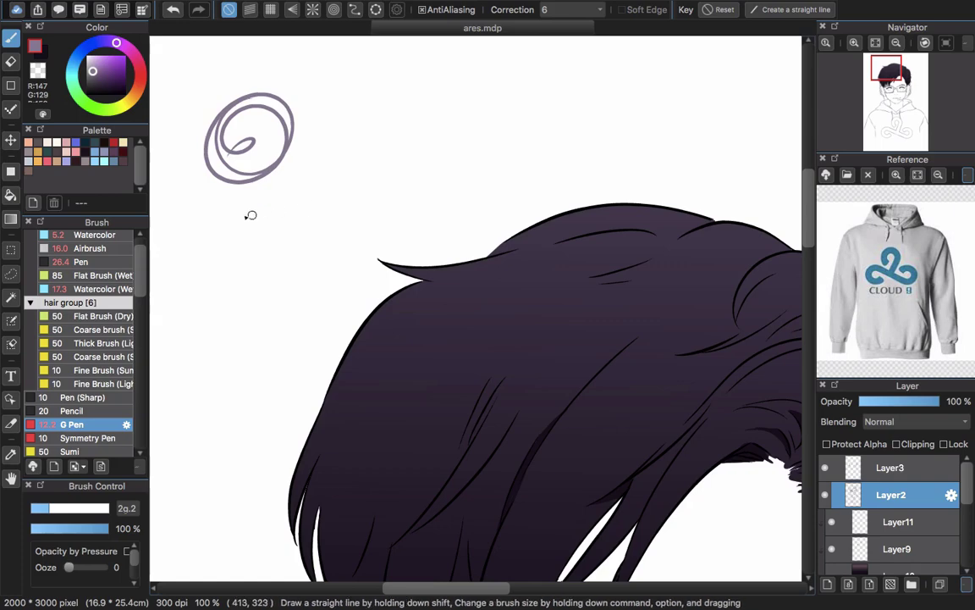
click(236, 230)
mouse_move(274, 192)
mouse_down()
mouse_move(286, 204)
mouse_move(320, 175)
mouse_up()
drag(319, 143, 348, 149)
drag(283, 231, 322, 268)
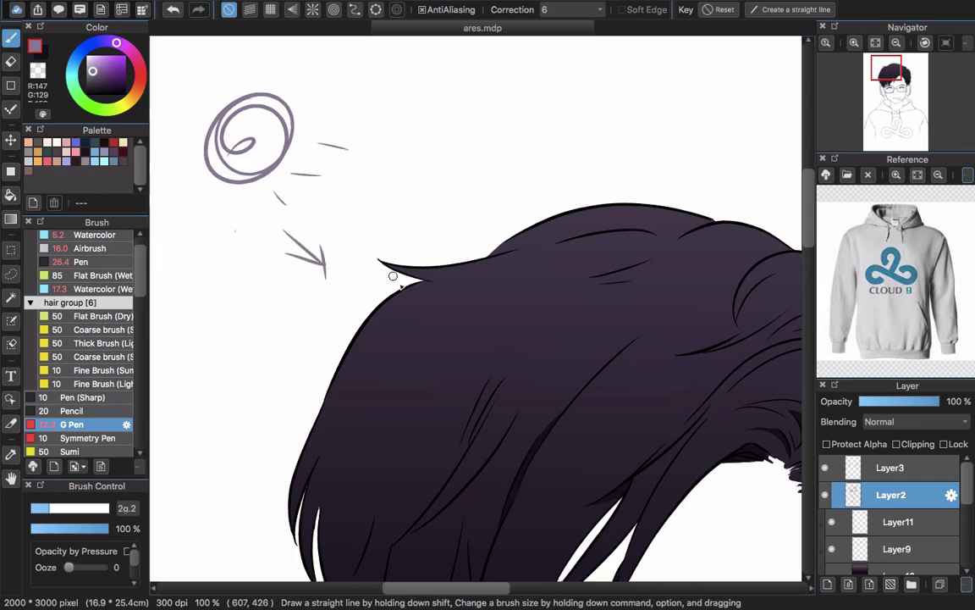
- Draw a large oval around the crown area facing the light source
scroll(465, 337, right, 5)
scroll(465, 337, down, 2)
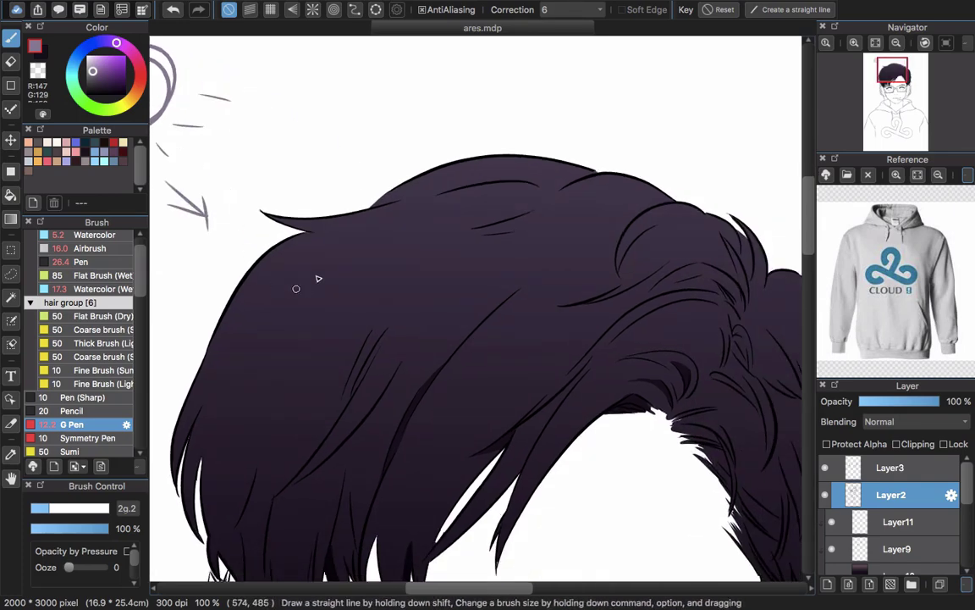
mouse_move(301, 174)
mouse_down()
mouse_move(197, 334)
mouse_move(560, 81)
mouse_move(269, 201)
mouse_up()
drag(596, 372, 340, 305)
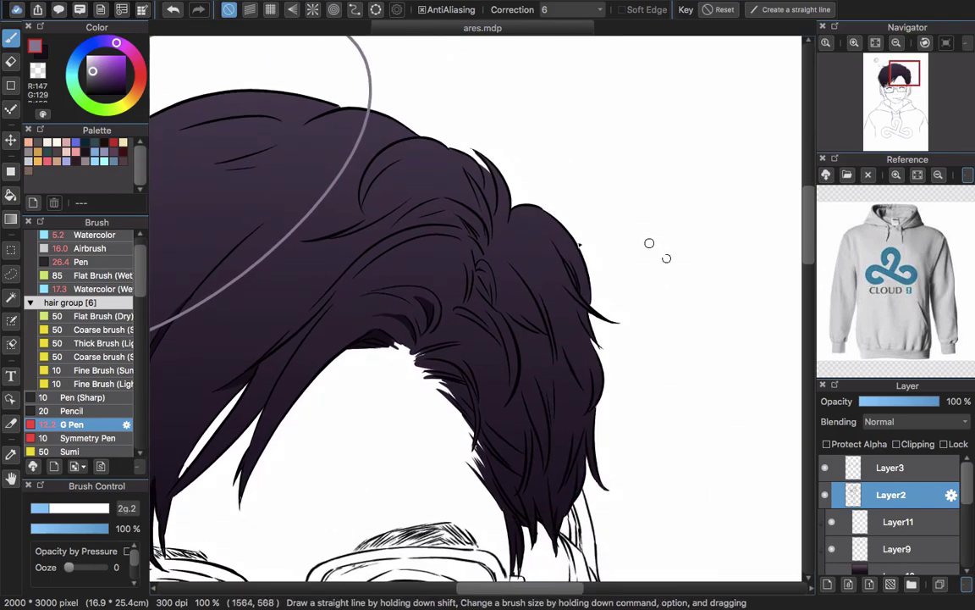
- Circle the hair on the side away from the light and hatch it with diagonal strokes
mouse_move(650, 243)
mouse_down()
mouse_move(446, 325)
mouse_move(641, 457)
mouse_move(615, 265)
mouse_up()
drag(527, 289, 422, 472)
drag(620, 236, 460, 484)
drag(662, 245, 502, 465)
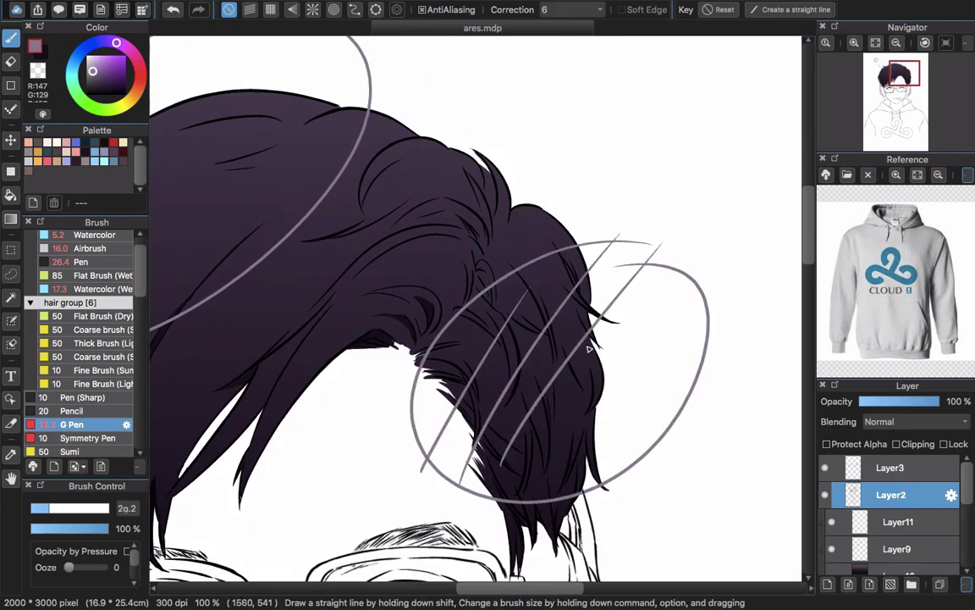
drag(651, 305, 487, 492)
drag(494, 443, 685, 400)
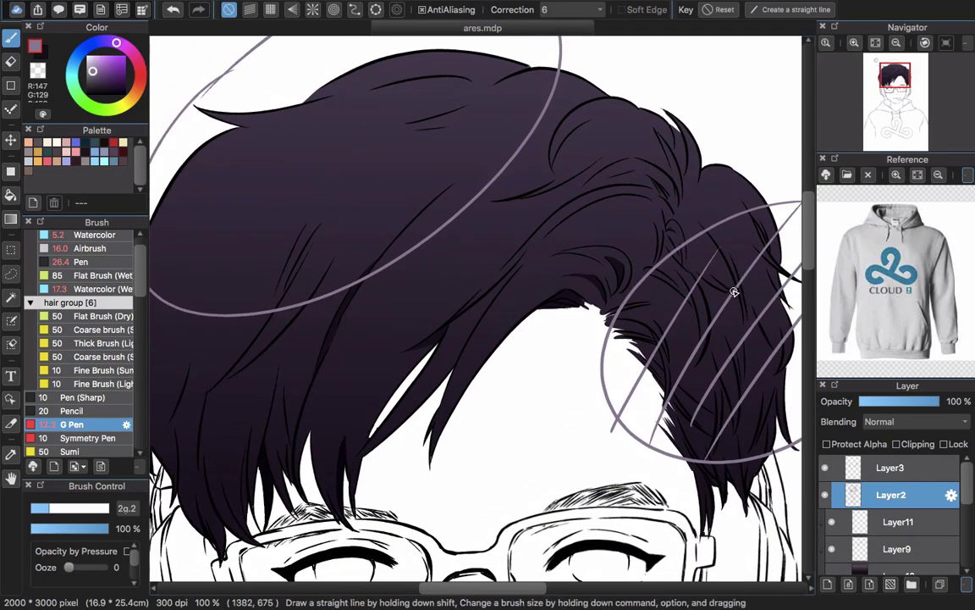
scroll(714, 337, down, 2)
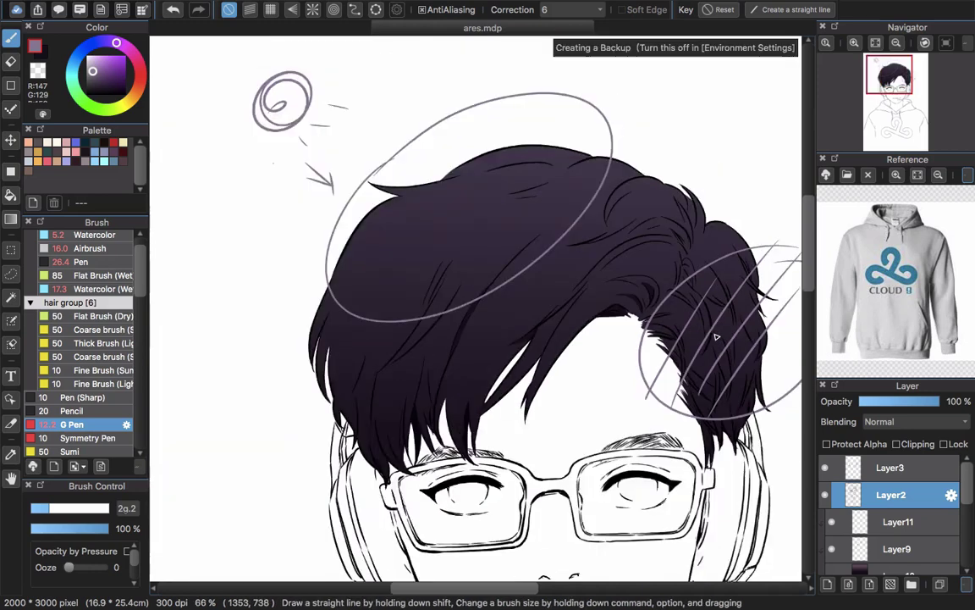
- Undo the oval and hatching annotations drawn over the hair
key(super+z)
key(super+z)
key(super+z)
key(super+z)
key(super+z)
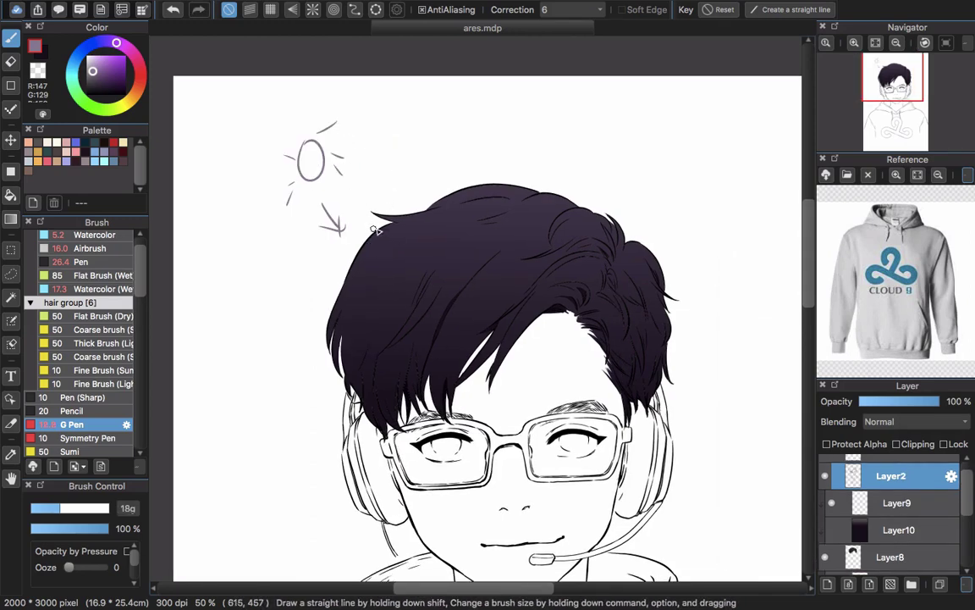
- Draw two curved guide lines across the hair and two flatter ones between them to compare highlight placement
mouse_move(370, 227)
mouse_down()
mouse_move(566, 262)
mouse_move(616, 233)
mouse_up()
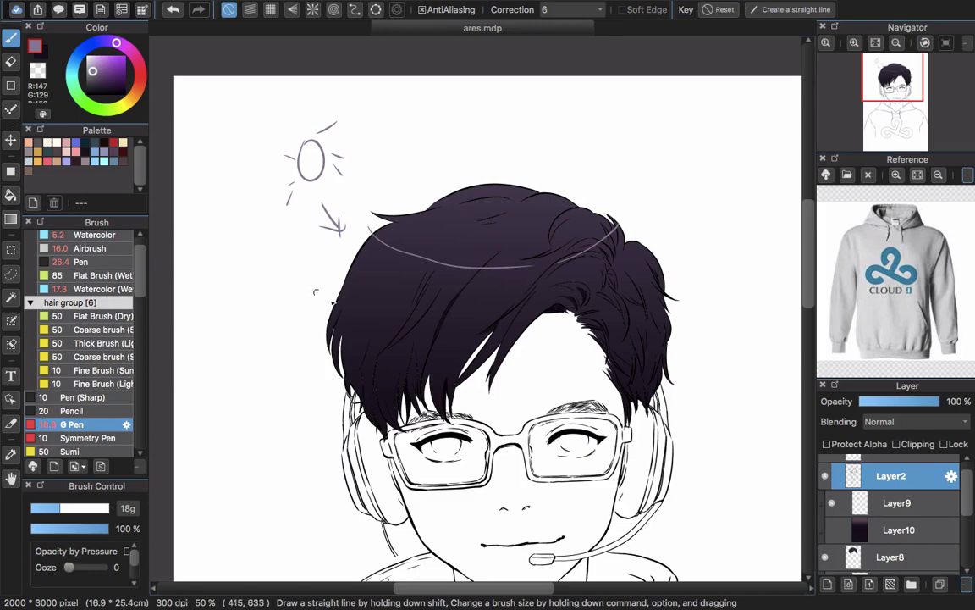
mouse_move(315, 292)
mouse_down()
mouse_move(399, 318)
mouse_move(524, 309)
mouse_move(617, 274)
mouse_move(654, 246)
mouse_up()
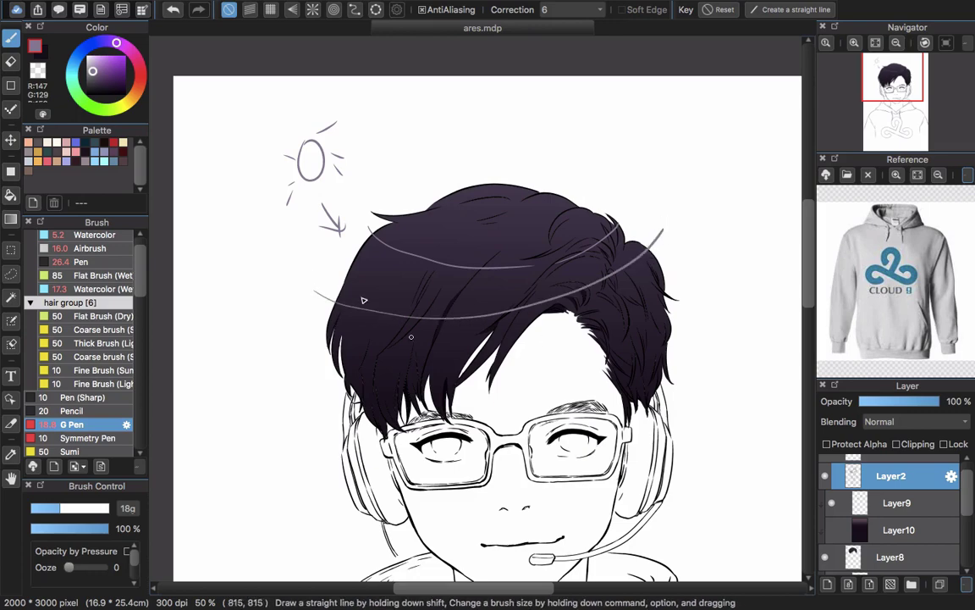
drag(376, 256, 642, 265)
drag(377, 305, 603, 298)
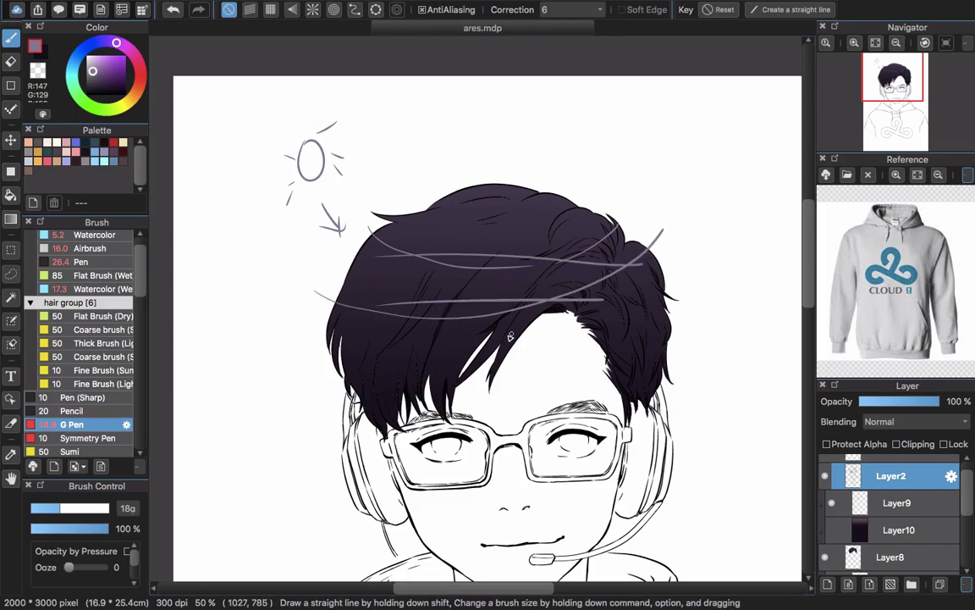
- Undo all the guide lines across the hair, keeping the sun and arrow sketch
key(super+z)
key(super+z)
key(super+z)
key(super+z)
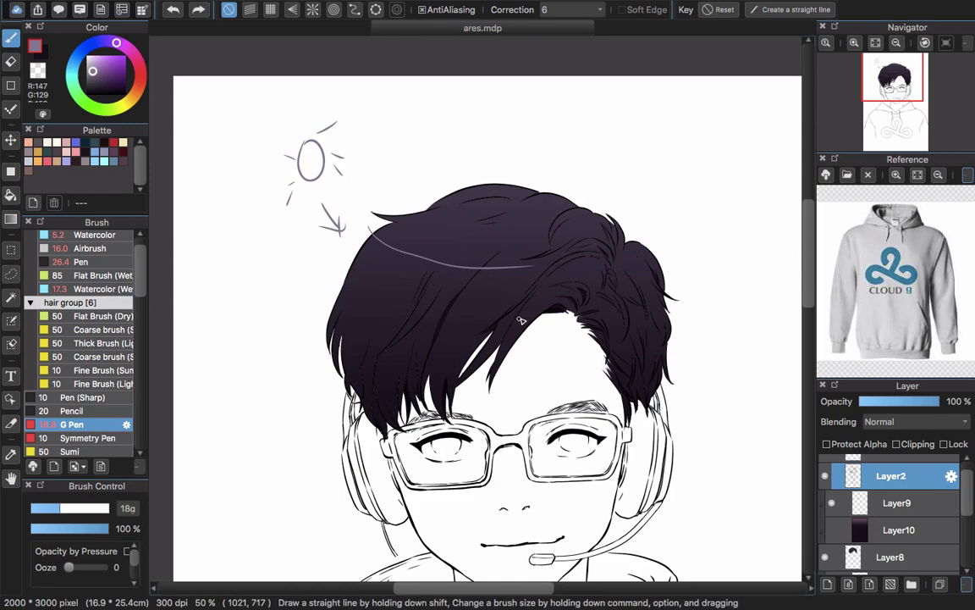
key(super+z)
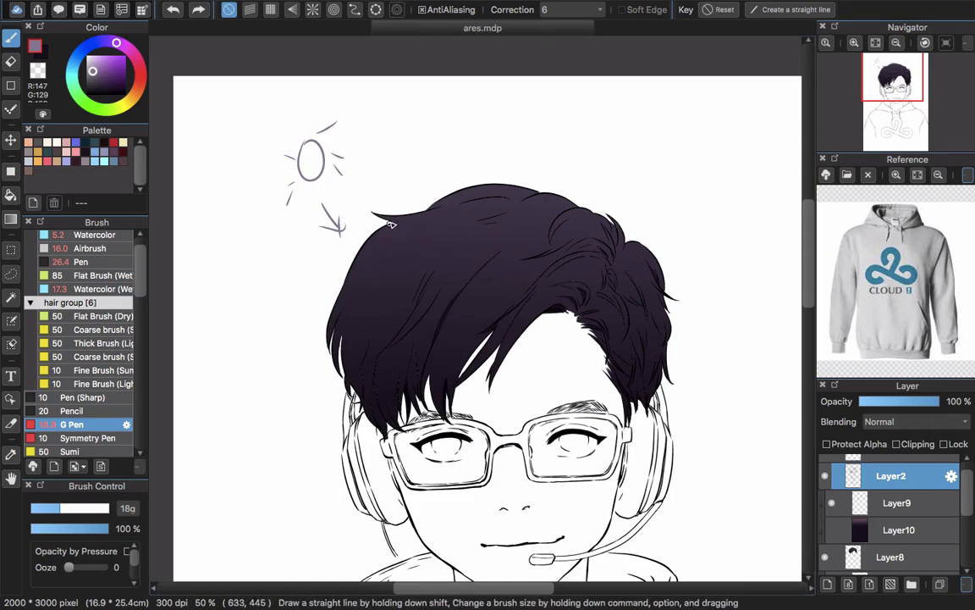
- Sketch ovals of shrinking size across the hair away from the sun to plan highlight sizes, and undo them
mouse_move(398, 212)
mouse_down()
mouse_move(452, 252)
mouse_move(498, 272)
mouse_move(529, 257)
mouse_up()
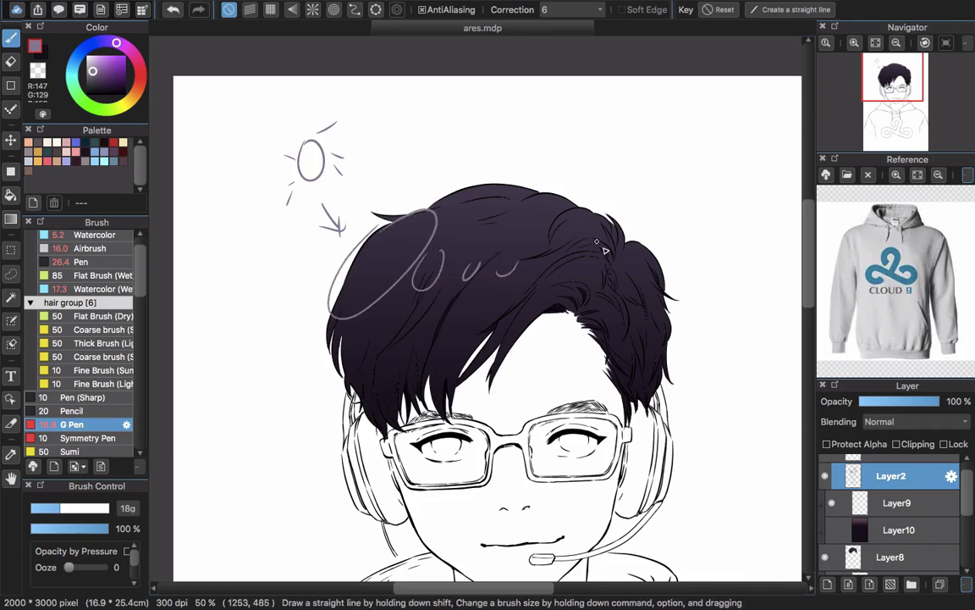
key(super+z)
key(super+z)
key(super+z)
key(super+z)
key(super+z)
key(super+z)
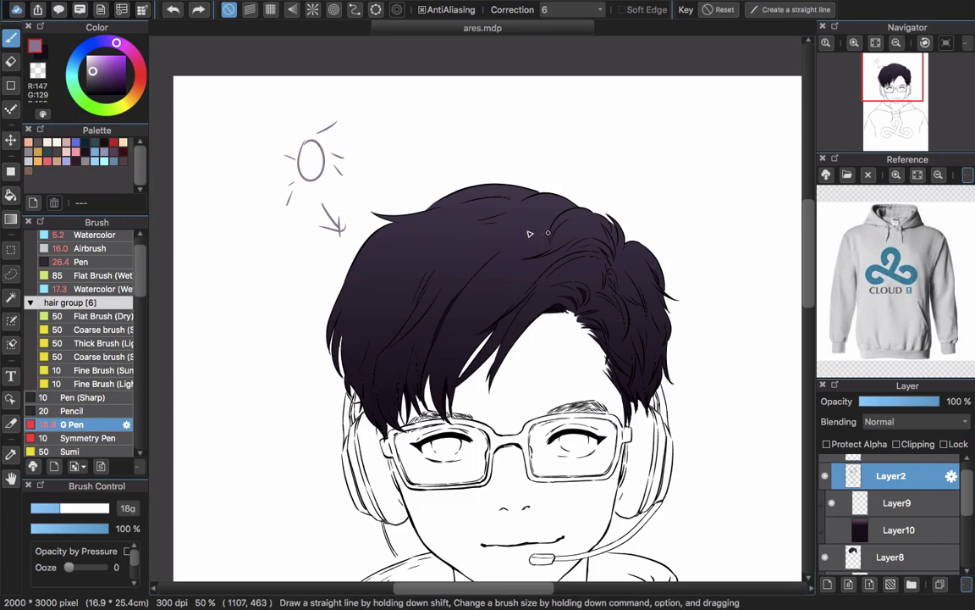
- Circle the middle of the hair and mark small ovals at both outer edges, and undo these annotations
mouse_move(528, 233)
mouse_down()
mouse_move(570, 297)
mouse_move(557, 225)
mouse_move(526, 226)
mouse_up()
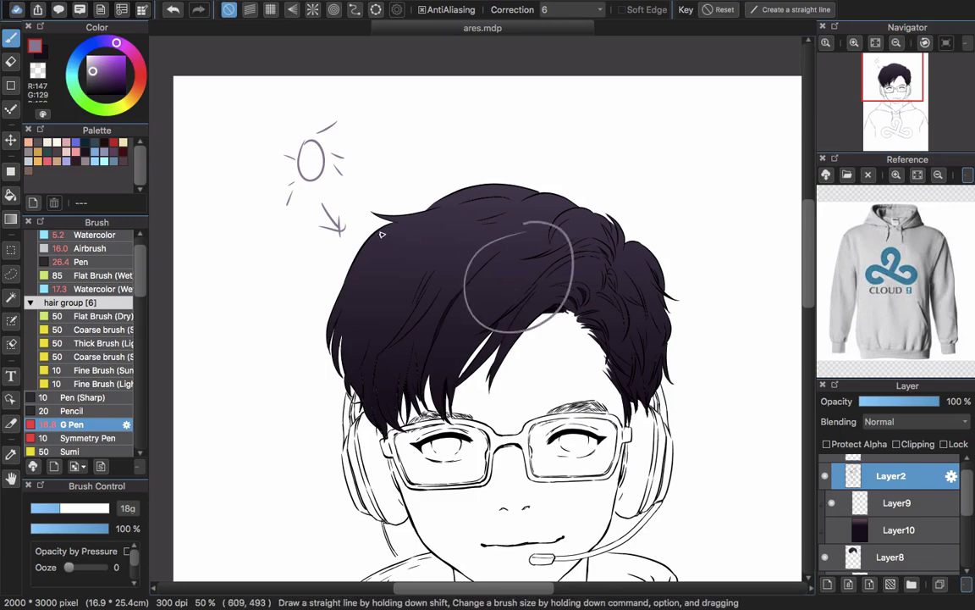
drag(357, 253, 366, 234)
drag(635, 265, 608, 230)
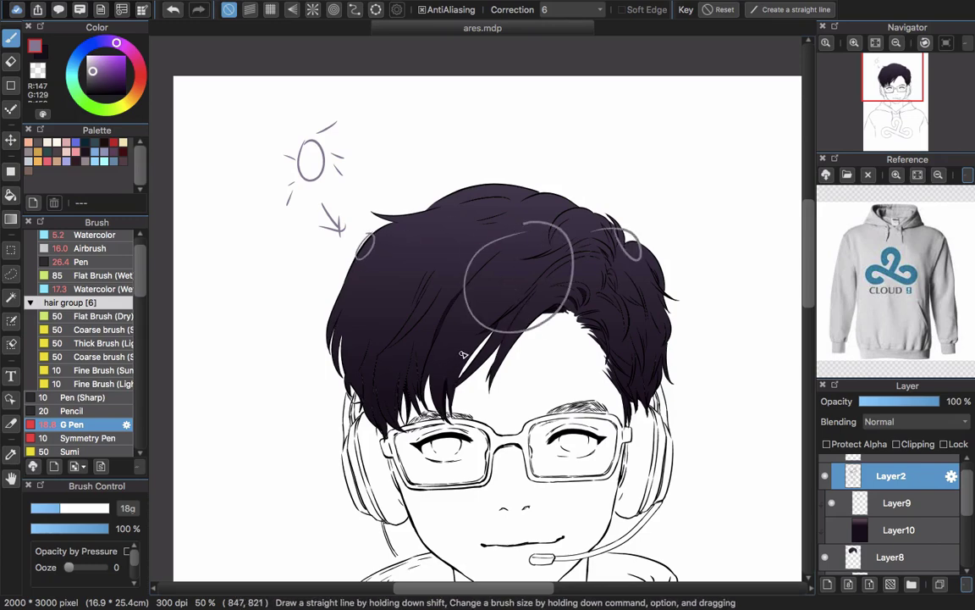
key(super+z)
key(super+z)
key(super+z)
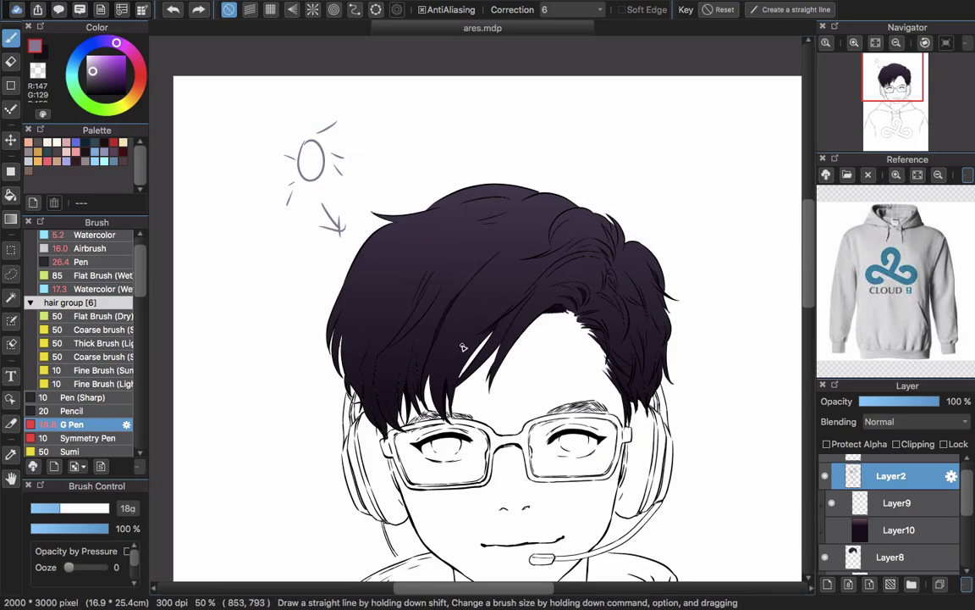
- Add a new clipped layer directly above Layer9 for the hair highlights
click(897, 503)
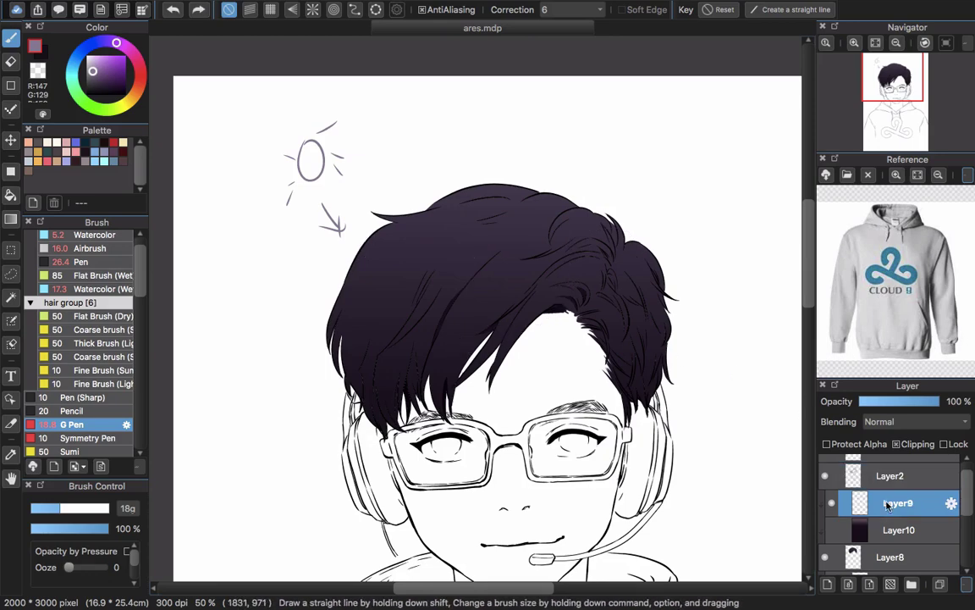
click(897, 444)
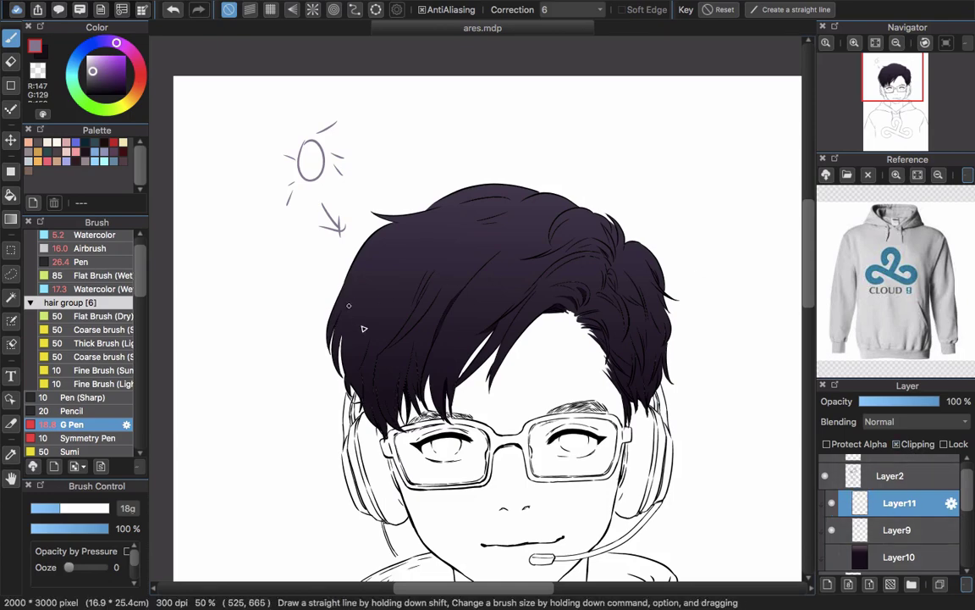
- Try a highlight stroke and a scalloped highlight outline on the hair facing the sun, and undo both
scroll(362, 261, up, 5)
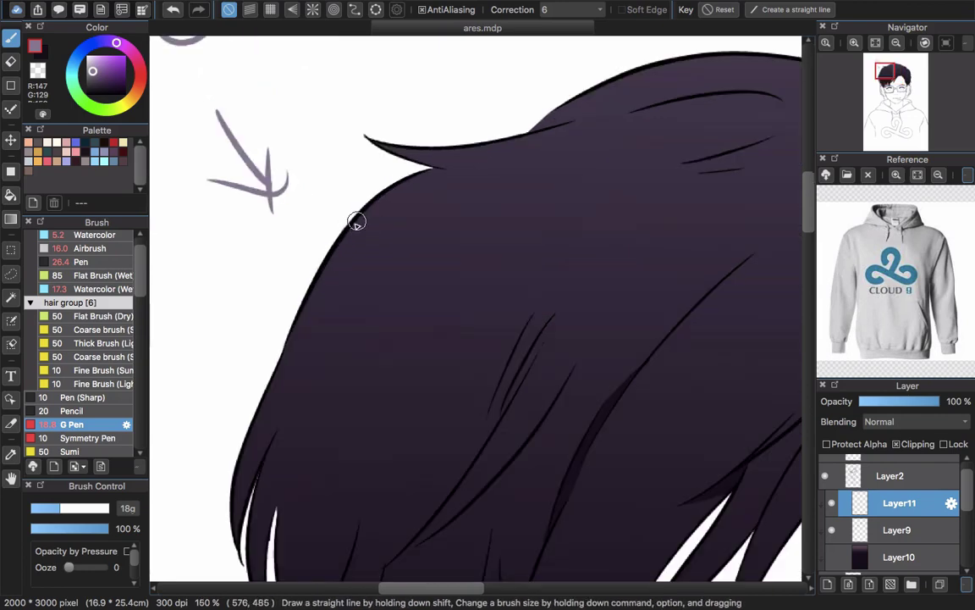
drag(385, 196, 321, 303)
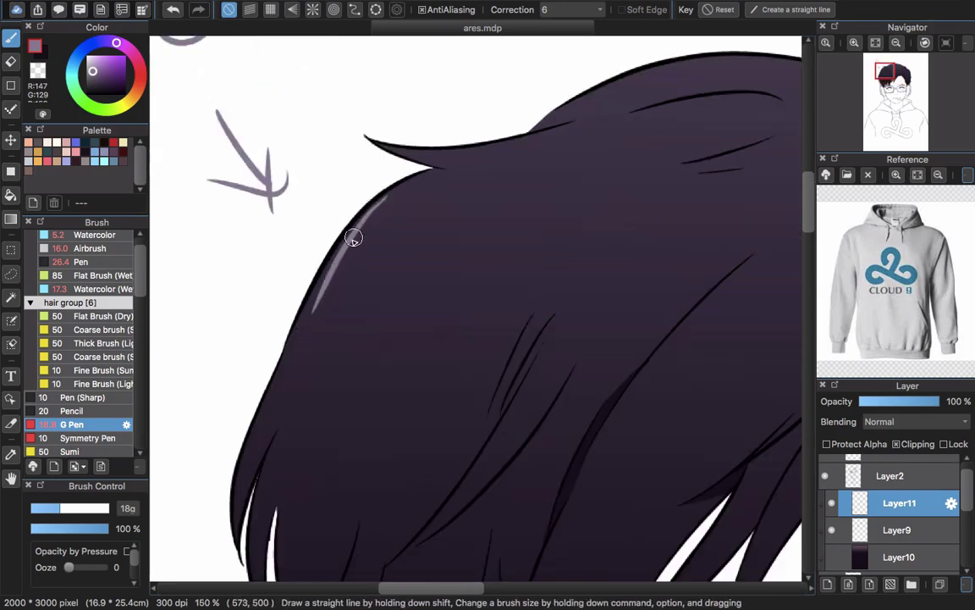
key(super+z)
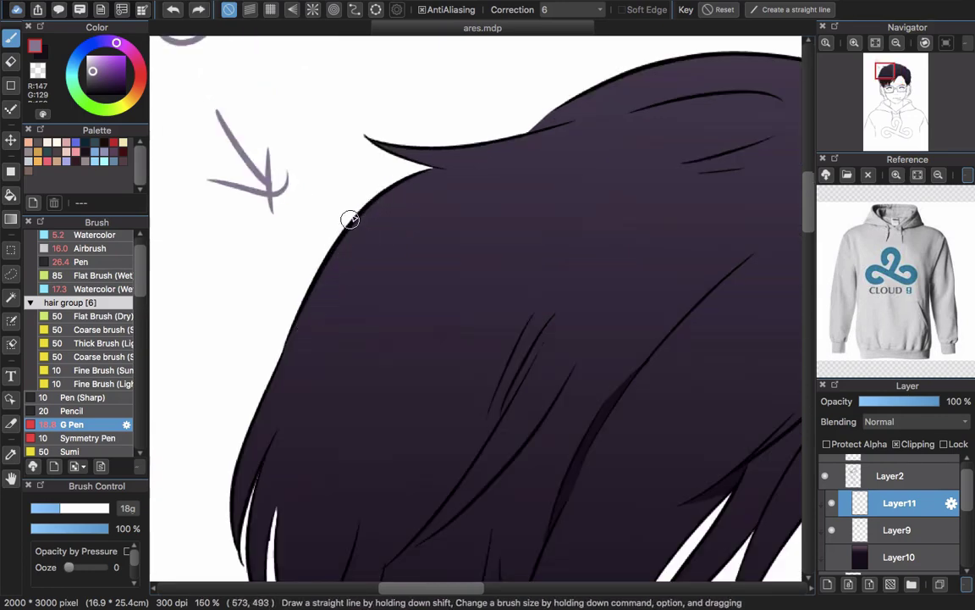
mouse_move(358, 223)
mouse_down()
mouse_move(398, 245)
mouse_move(476, 261)
mouse_move(470, 317)
mouse_up()
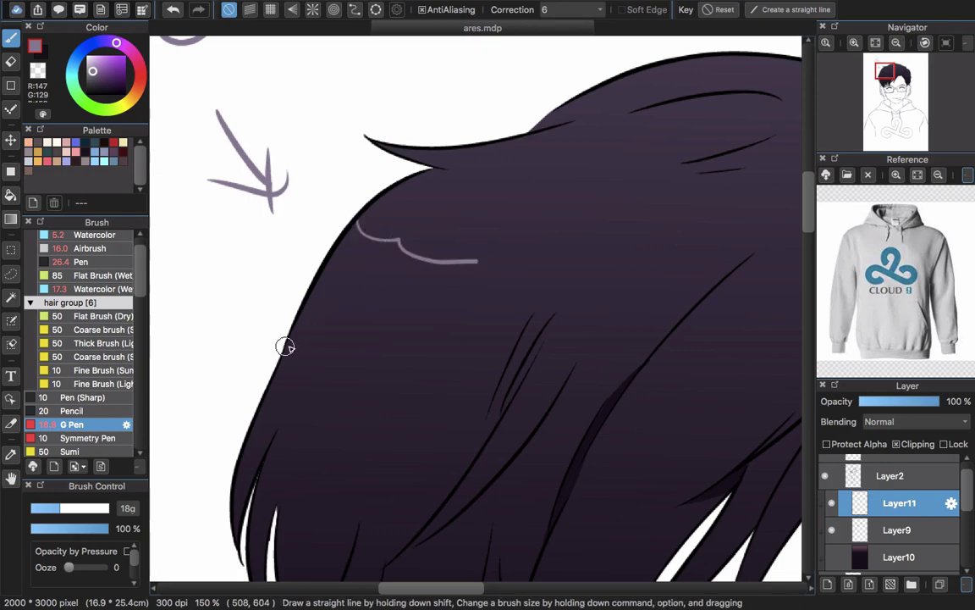
mouse_move(296, 334)
mouse_down()
mouse_move(353, 343)
mouse_move(365, 360)
mouse_move(469, 381)
mouse_up()
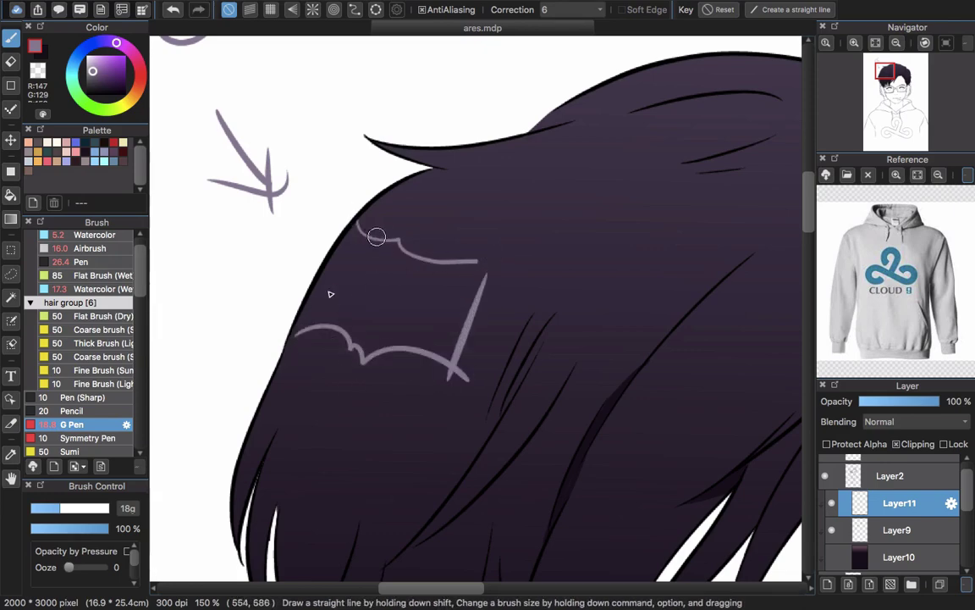
key(super+z)
key(super+z)
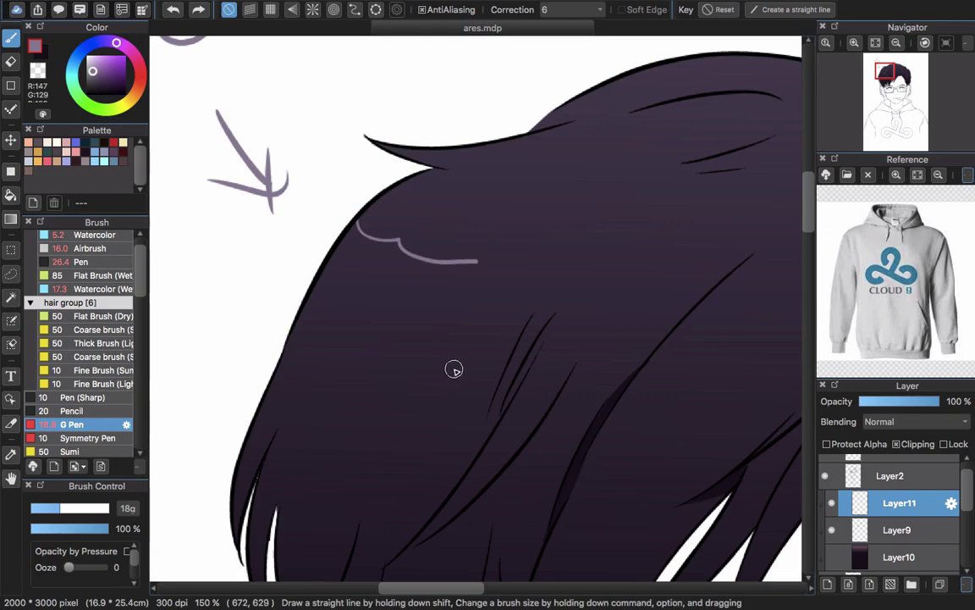
key(super+z)
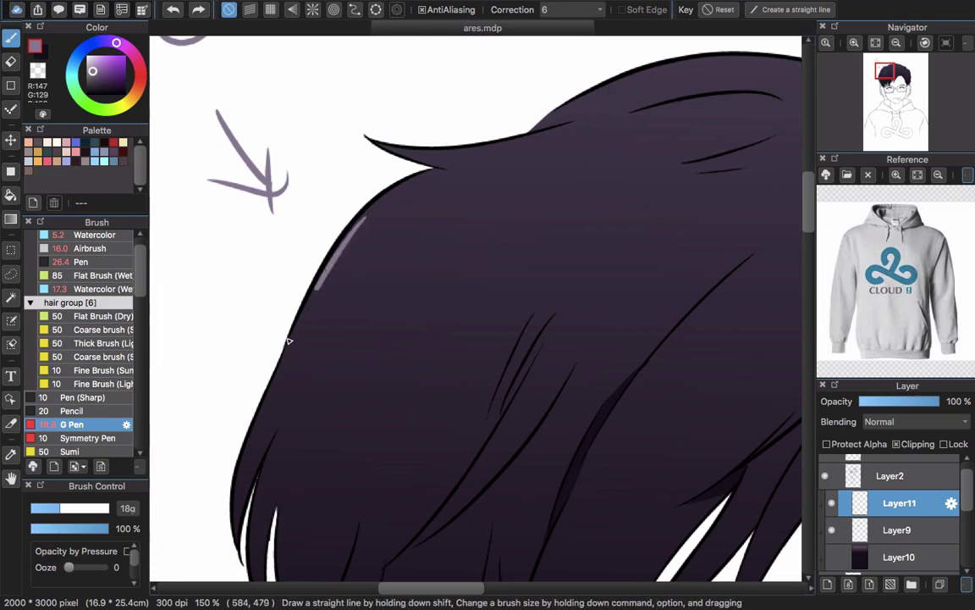
- Paint a cluster of tapered light-purple highlight strokes along the hair's outer edge facing the sun, following the hair direction
drag(370, 209, 301, 322)
drag(372, 208, 297, 342)
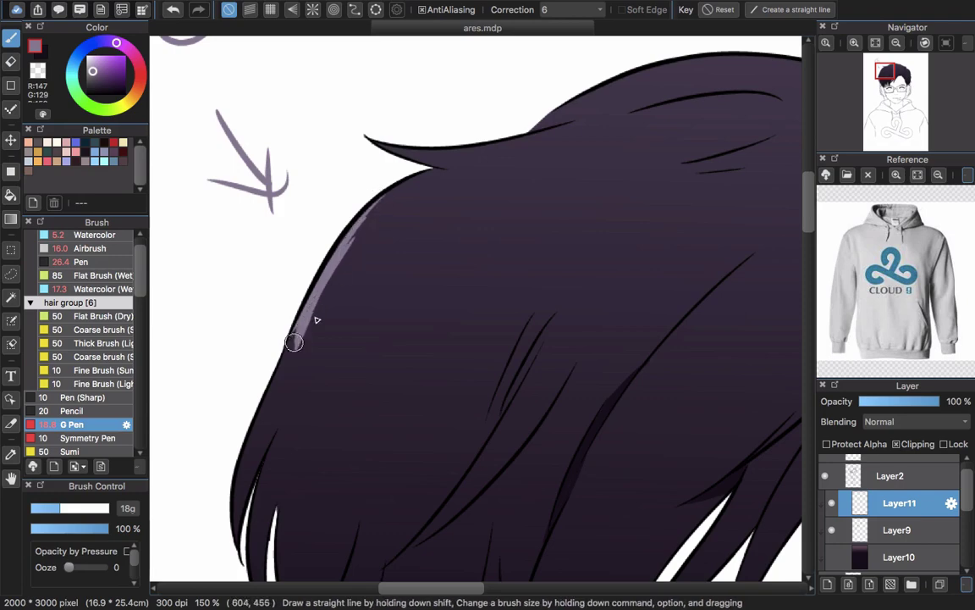
key(super+z)
drag(383, 200, 291, 342)
mouse_move(366, 221)
mouse_down()
mouse_move(322, 298)
mouse_move(377, 219)
mouse_move(304, 329)
mouse_move(356, 254)
mouse_move(331, 301)
mouse_up()
mouse_move(360, 254)
mouse_down()
mouse_move(327, 315)
mouse_move(337, 313)
mouse_up()
drag(400, 223, 332, 334)
mouse_move(381, 254)
mouse_down()
mouse_move(323, 370)
mouse_move(392, 251)
mouse_move(369, 310)
mouse_up()
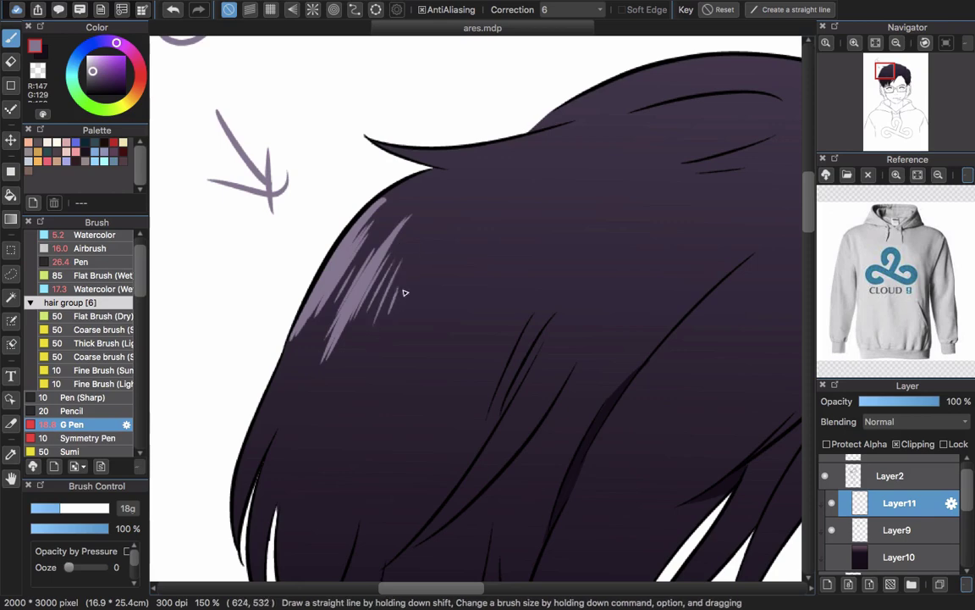
- Paint a second, smaller cluster of tapered highlight strokes around the short strand lines in the middle of the side hair
scroll(499, 270, down, 3)
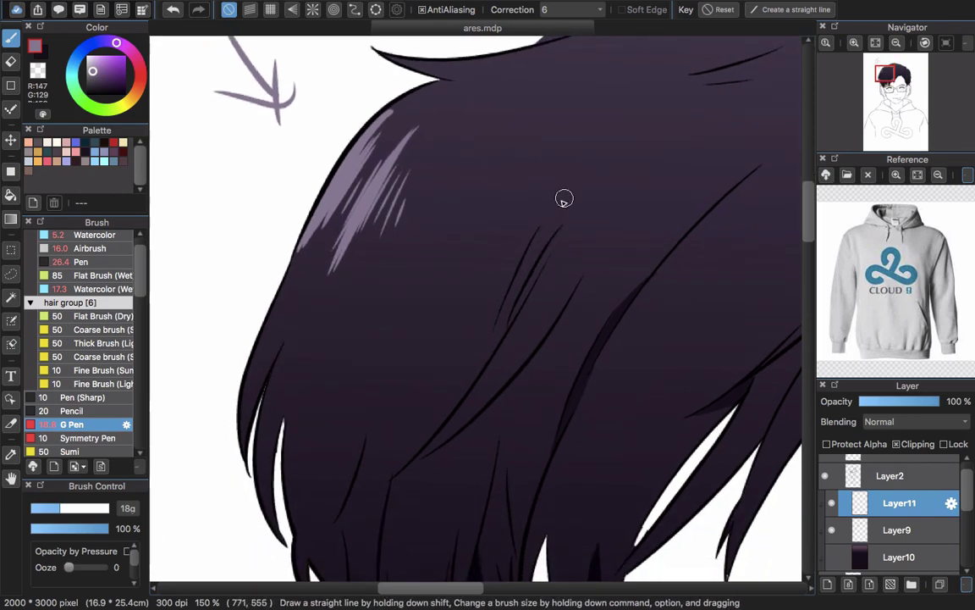
drag(562, 201, 523, 279)
drag(549, 229, 521, 305)
mouse_move(581, 233)
mouse_down()
mouse_move(520, 333)
mouse_move(513, 322)
mouse_up()
mouse_move(579, 222)
mouse_down()
mouse_move(533, 307)
mouse_move(546, 297)
mouse_up()
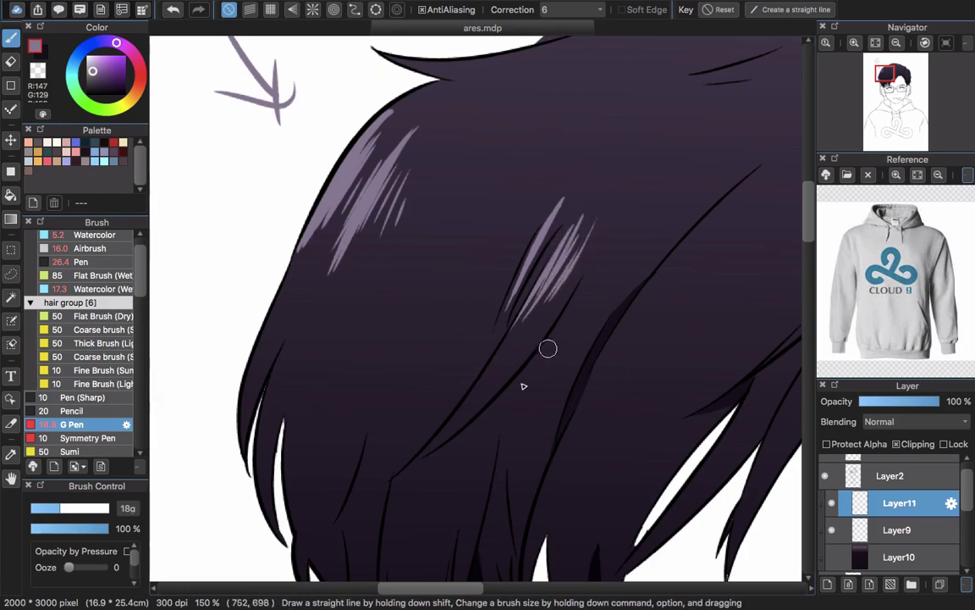
- Paint thin highlight strokes on the loose strands at the lower outer edge of the hair, redoing the first attempts
scroll(542, 339, down, 3)
scroll(499, 305, left, 3)
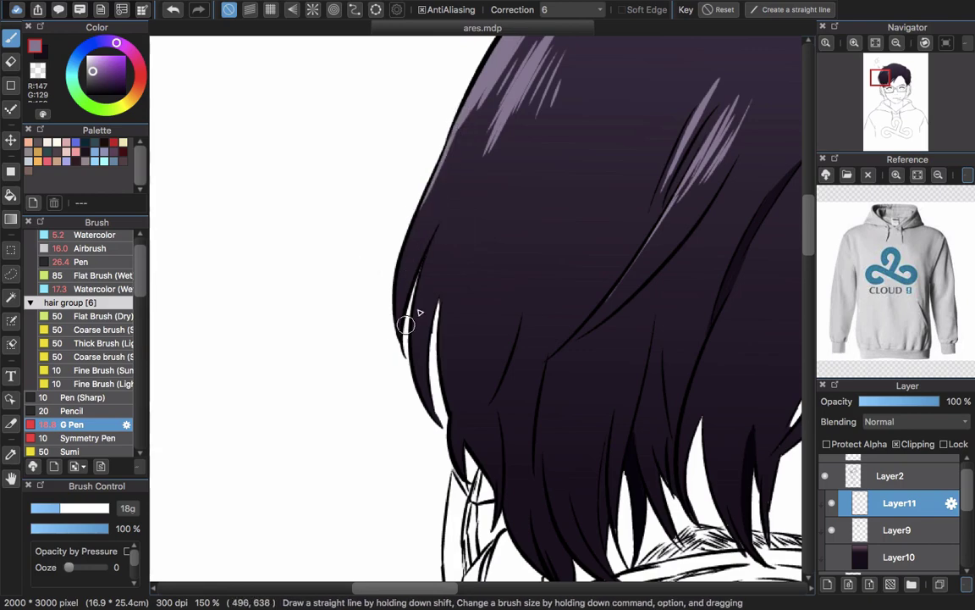
scroll(432, 254, up, 2)
drag(406, 342, 409, 345)
drag(437, 260, 415, 339)
key(super+z)
key(super+z)
key(super+z)
drag(445, 240, 404, 368)
drag(434, 284, 415, 337)
- Paint a highlight along the upper edge of the pointed tuft that sticks out toward the sun
scroll(434, 291, up, 10)
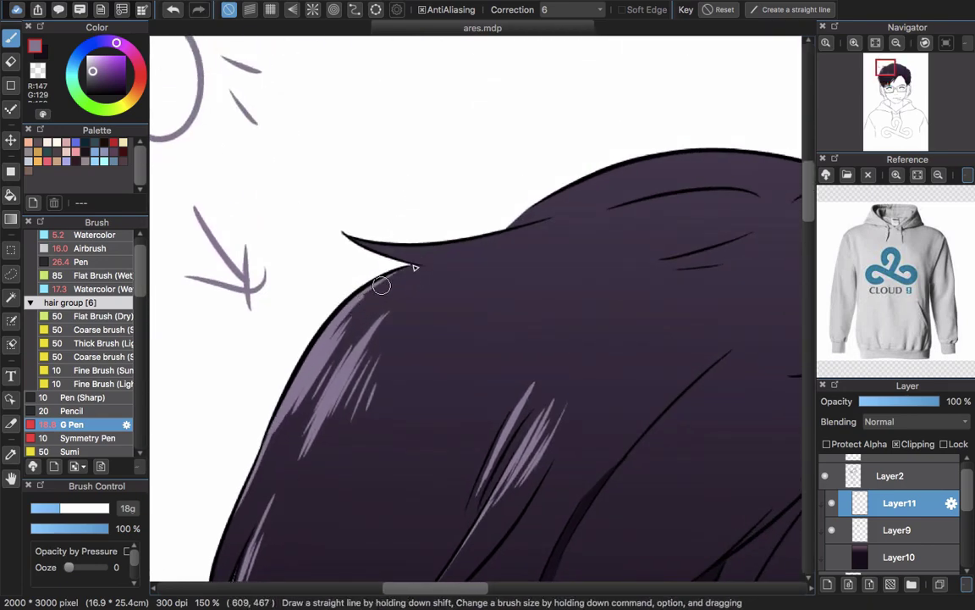
scroll(381, 279, left, 3)
key(super+z)
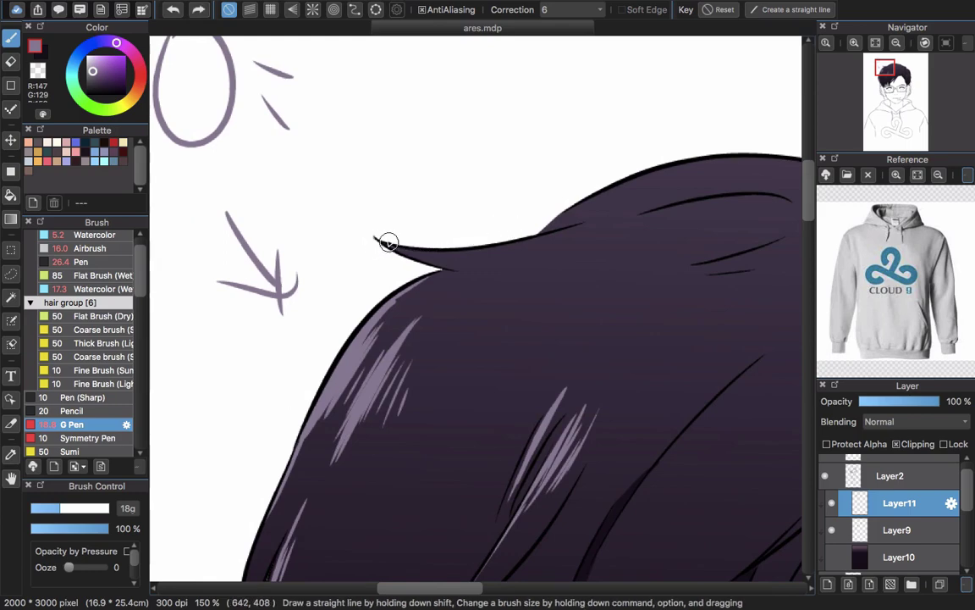
mouse_move(393, 245)
mouse_down()
mouse_move(435, 255)
mouse_move(531, 228)
mouse_move(460, 248)
mouse_move(545, 240)
mouse_up()
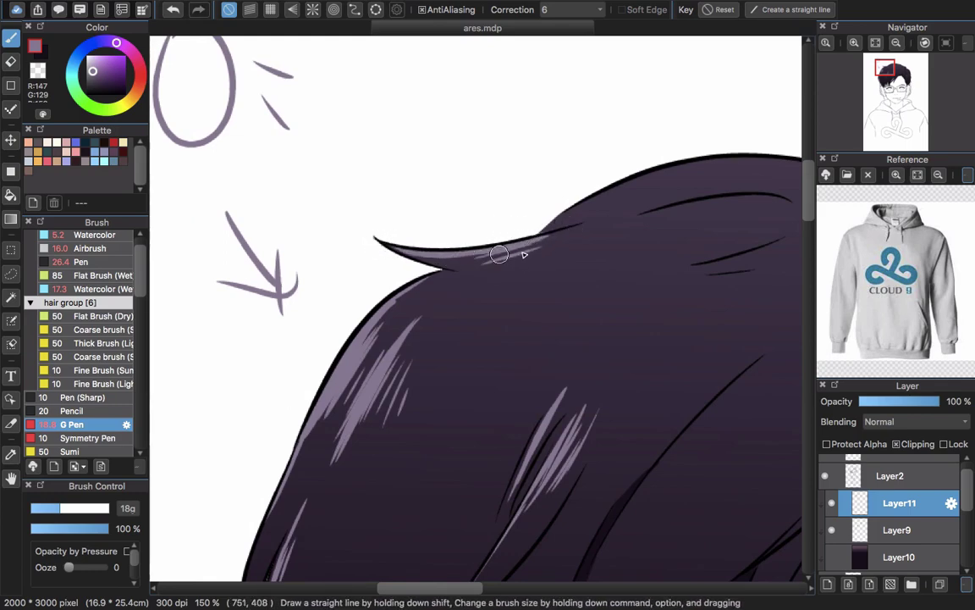
- Paint a highlight along the crown's outline just above the pointed tuft, following its curve
scroll(550, 250, left, 5)
scroll(551, 250, up, 3)
mouse_move(515, 237)
mouse_down()
mouse_move(542, 219)
mouse_move(438, 279)
mouse_move(498, 238)
mouse_move(501, 245)
mouse_move(458, 267)
mouse_move(588, 216)
mouse_up()
key(super+z)
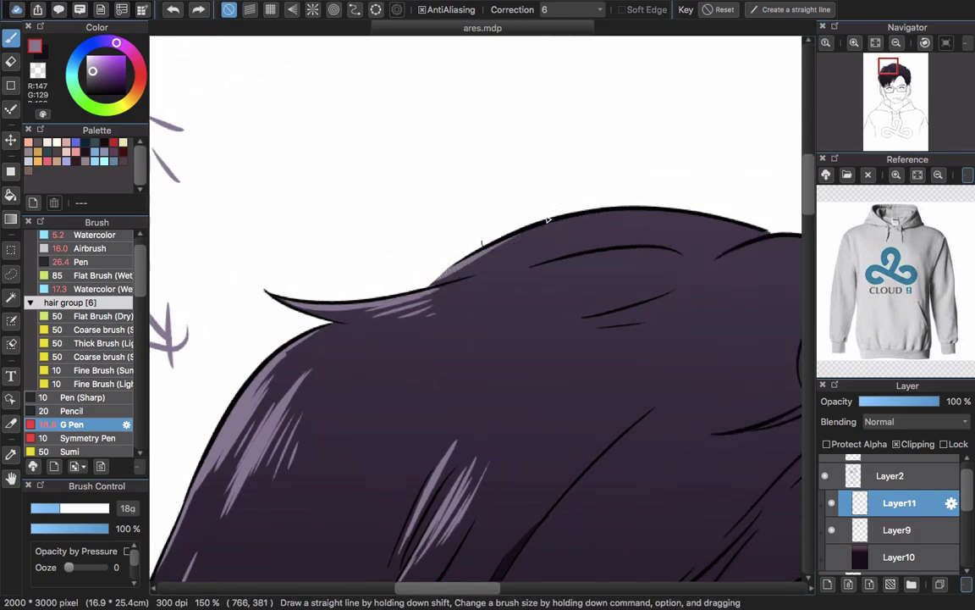
drag(454, 268, 568, 215)
drag(467, 266, 564, 220)
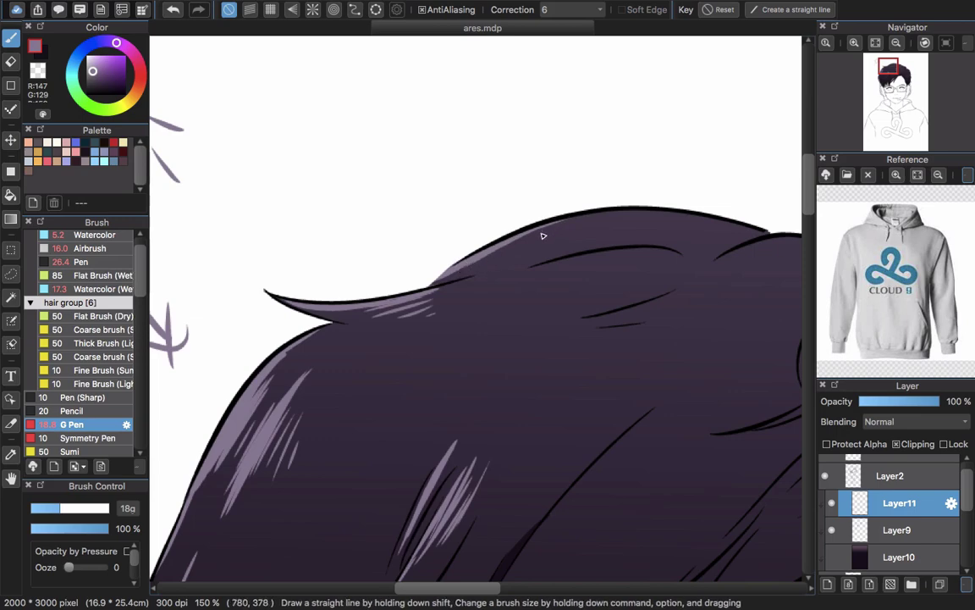
- Add short highlight strokes beneath the curved strand line on the crown
scroll(568, 237, down, 2)
scroll(568, 237, left, 1)
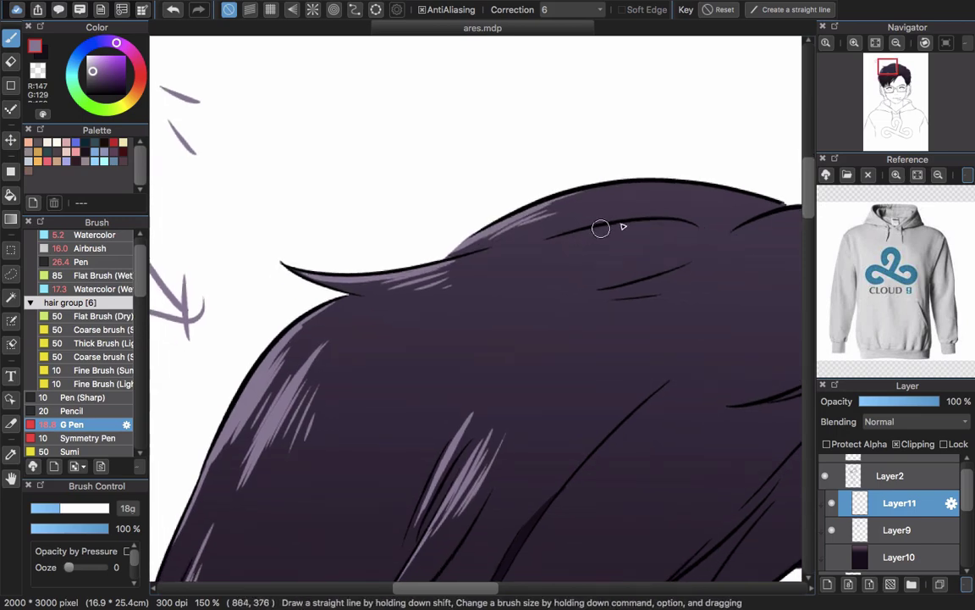
key(super+z)
drag(641, 223, 550, 242)
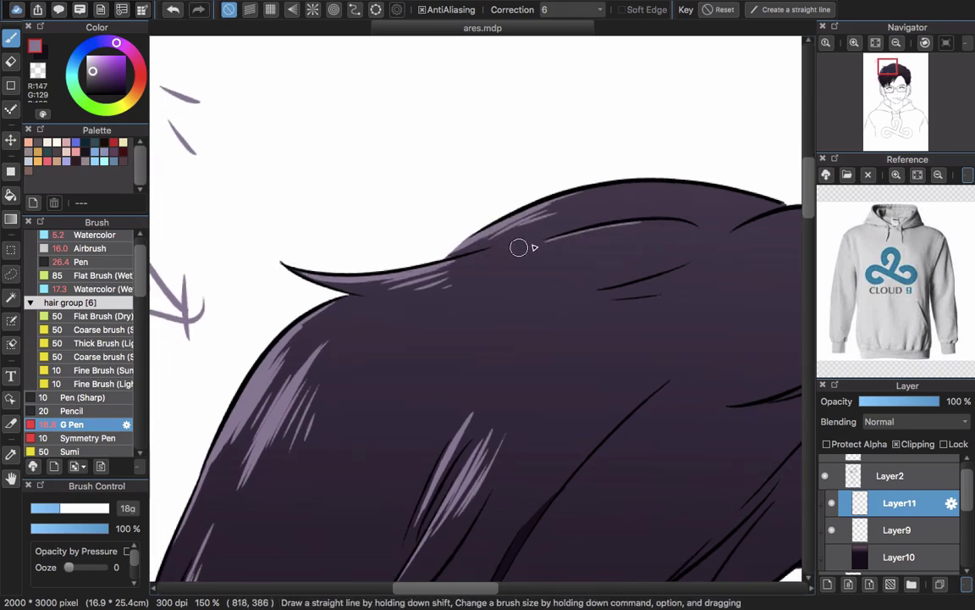
key(super+z)
key(super+shift+z)
key(super+z)
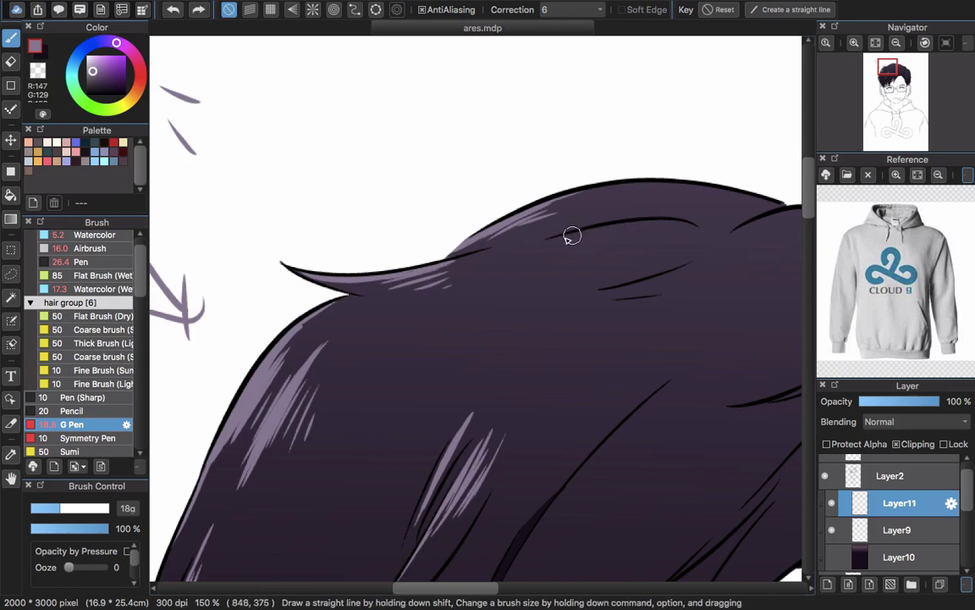
key(super+shift+z)
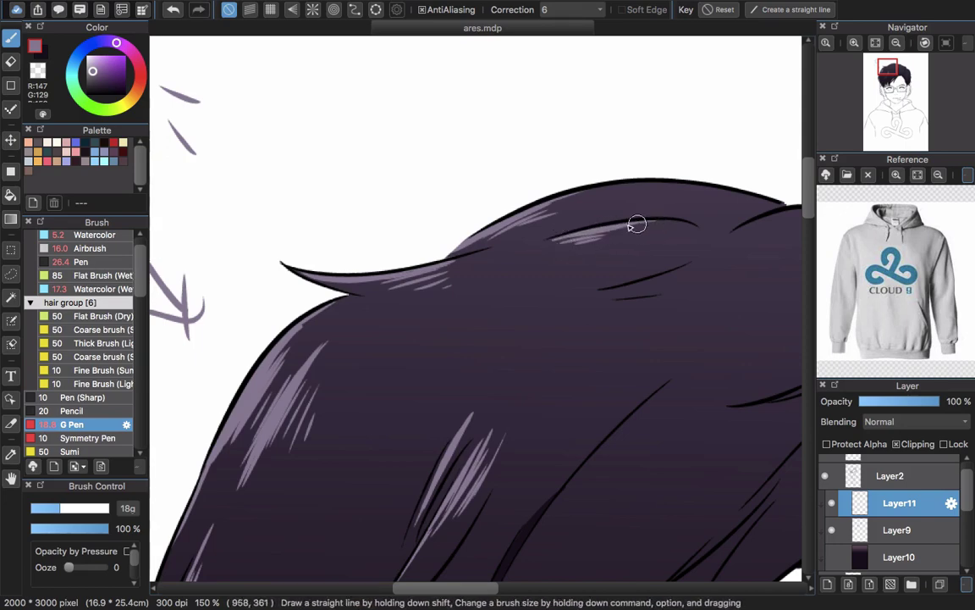
- Paint highlight strokes along the long diagonal strand line in the fringe, with short hatches beside it and a thin tail below
scroll(600, 250, down, 10)
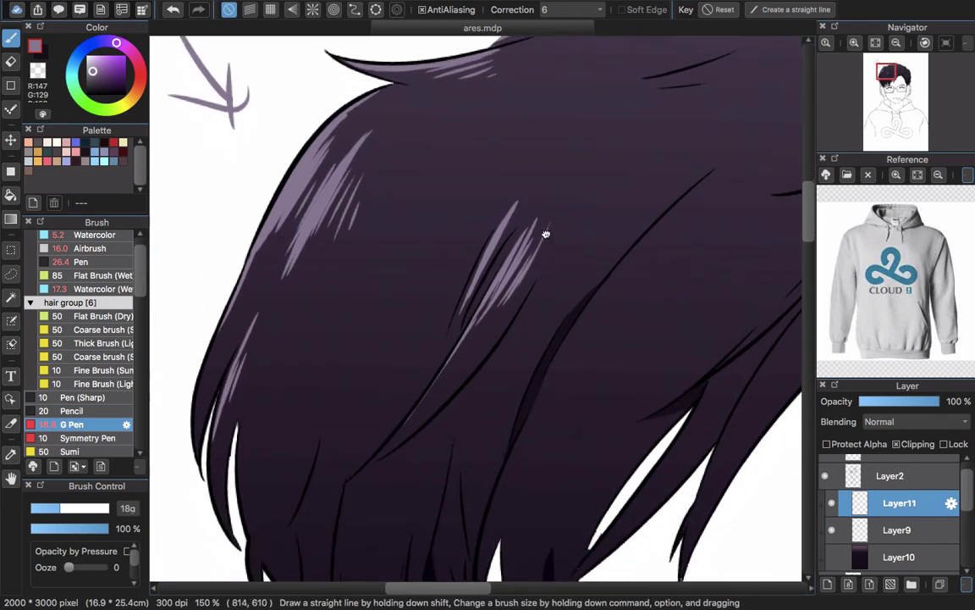
drag(556, 229, 516, 262)
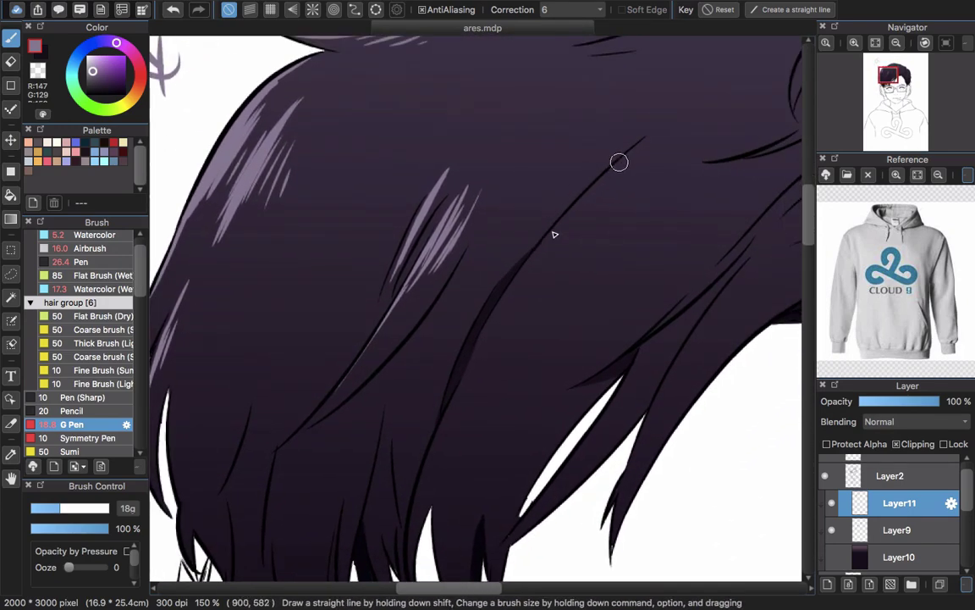
drag(623, 158, 527, 261)
drag(566, 218, 508, 290)
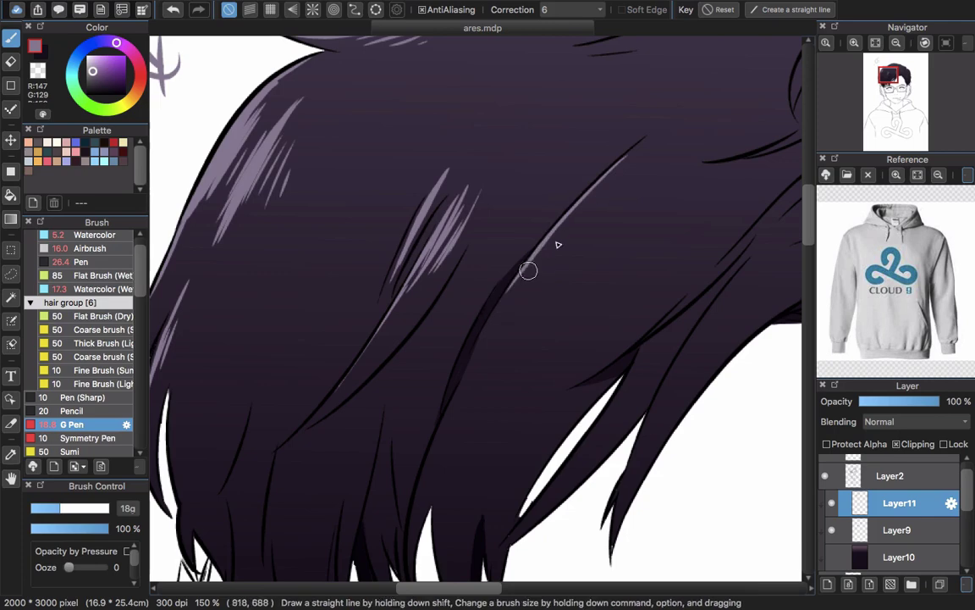
mouse_move(591, 193)
mouse_down()
mouse_move(550, 244)
mouse_move(584, 238)
mouse_up()
scroll(466, 412, down, 3)
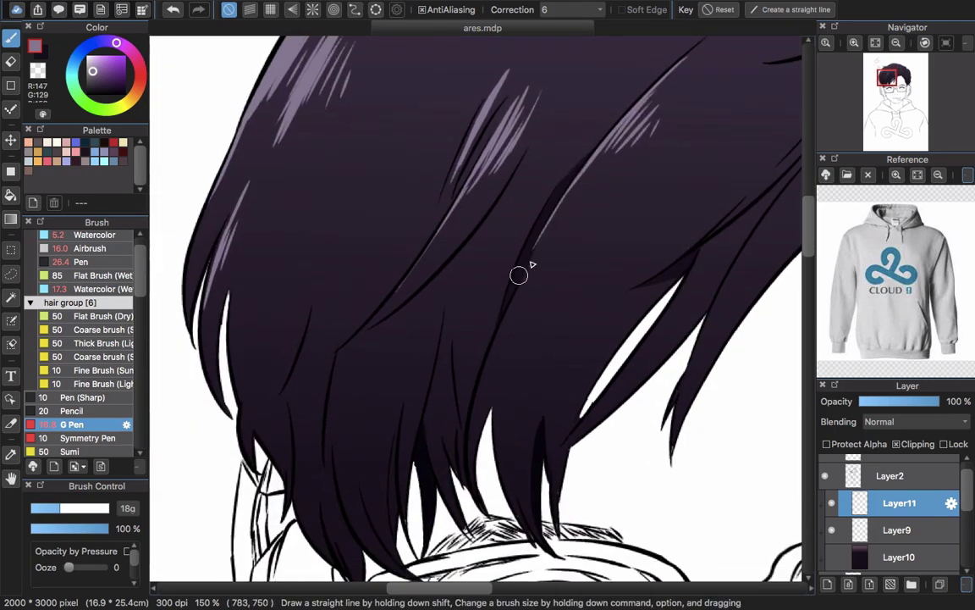
drag(578, 188, 531, 261)
- Paint a small highlight on the lower outer strand of hair just above the headphone
drag(453, 383, 468, 287)
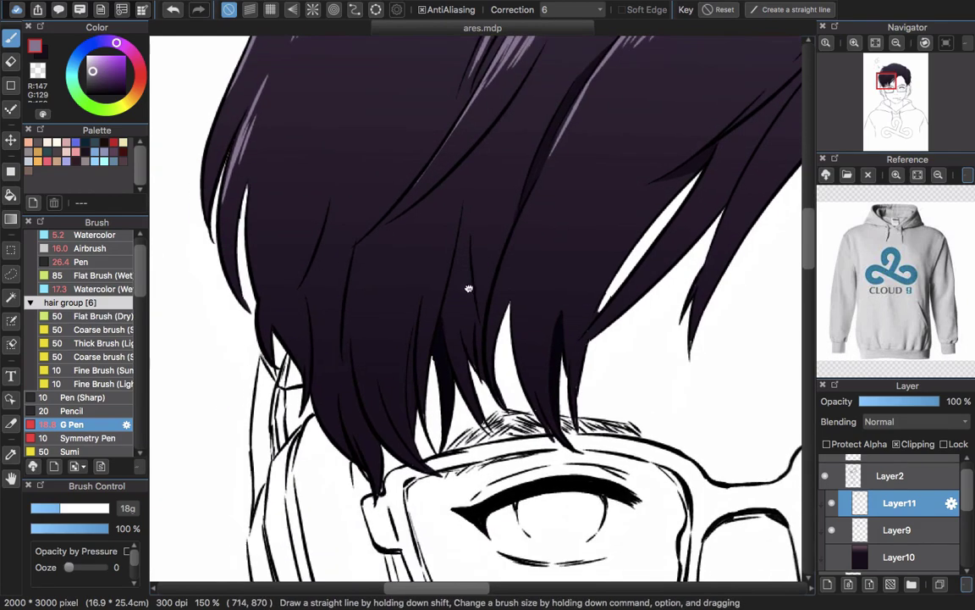
drag(403, 361, 499, 367)
scroll(498, 365, up, 1)
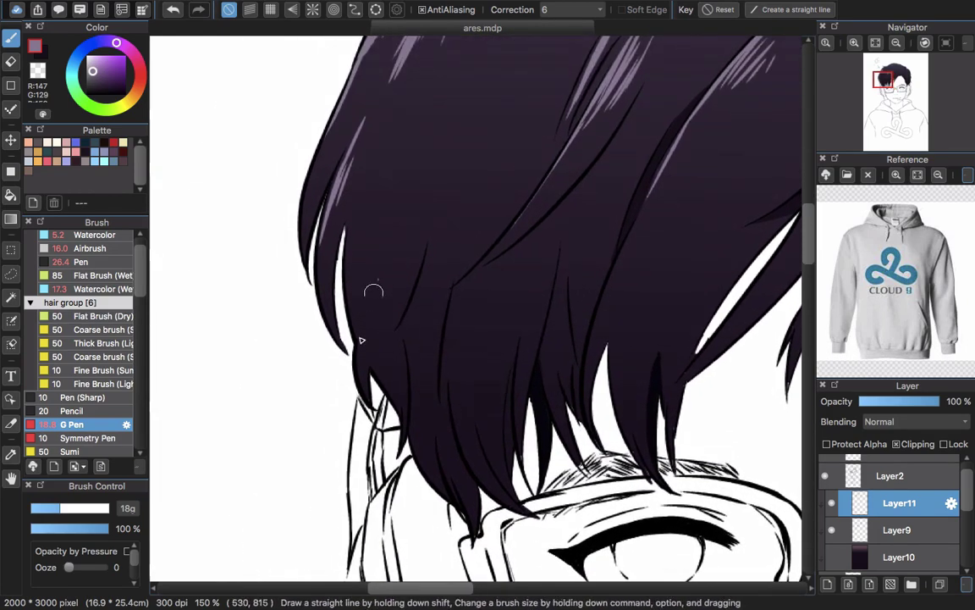
drag(371, 302, 362, 345)
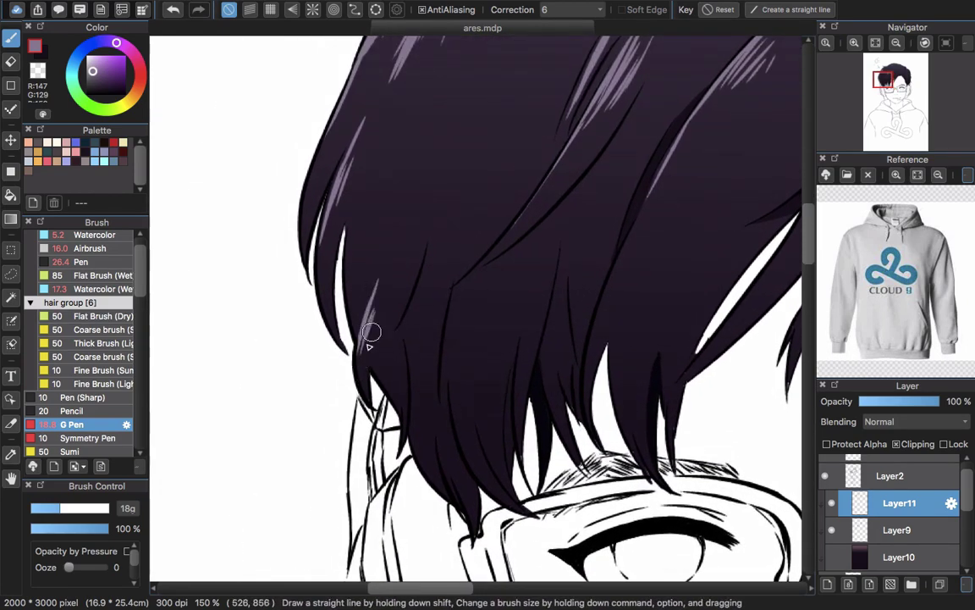
- Paint thin tapered highlight strokes along the strand line in the lower fringe, redoing the uneven ones
drag(460, 334, 429, 335)
drag(424, 295, 416, 357)
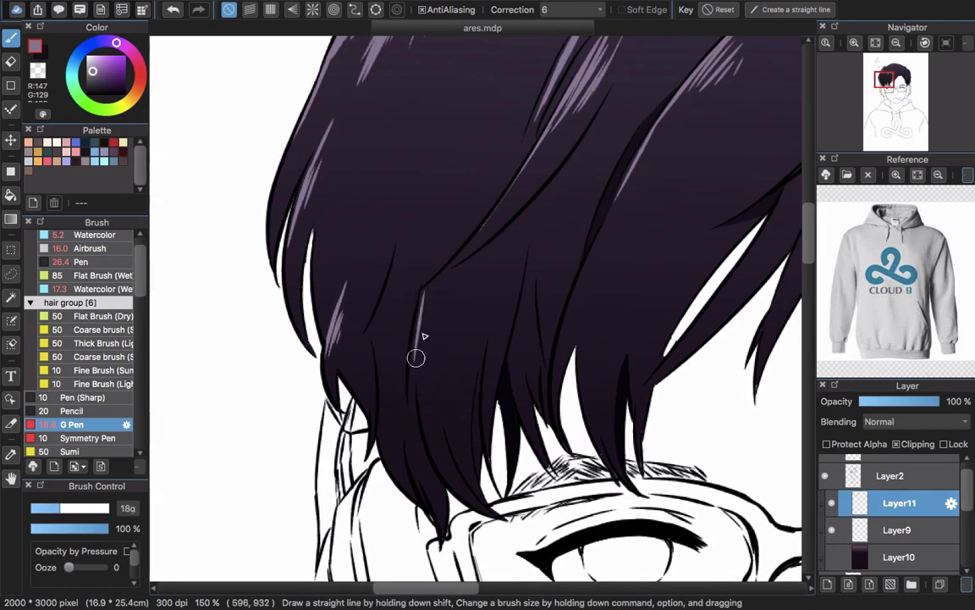
key(super+z)
drag(423, 296, 415, 386)
drag(424, 320, 421, 423)
key(super+z)
key(super+z)
drag(429, 341, 427, 394)
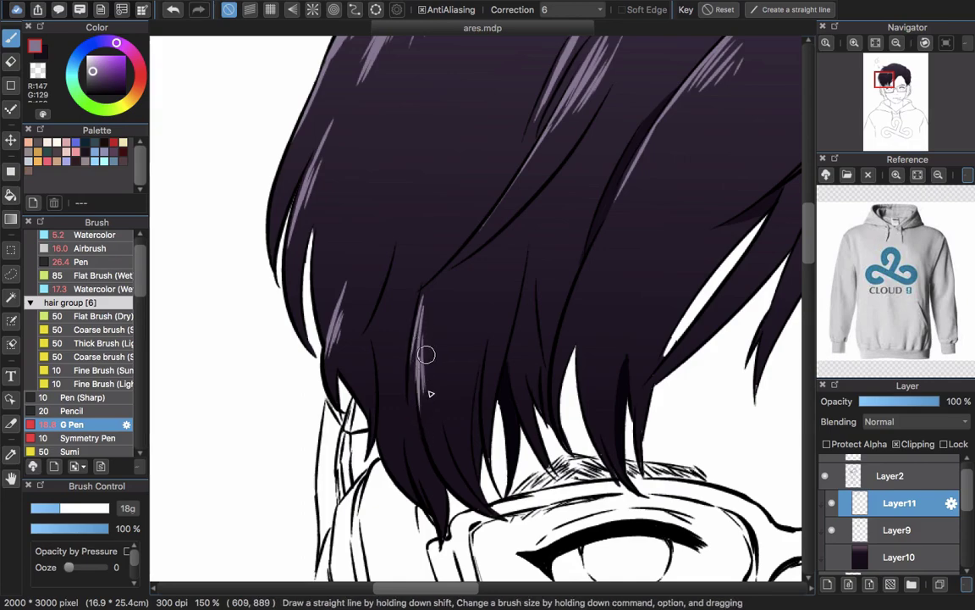
scroll(543, 270, down, 4)
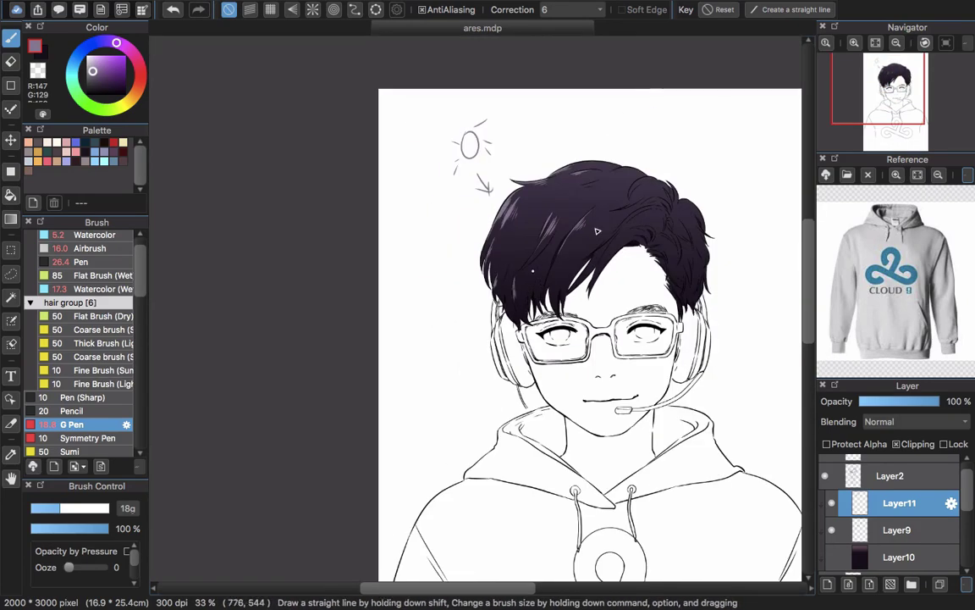
scroll(621, 222, up, 2)
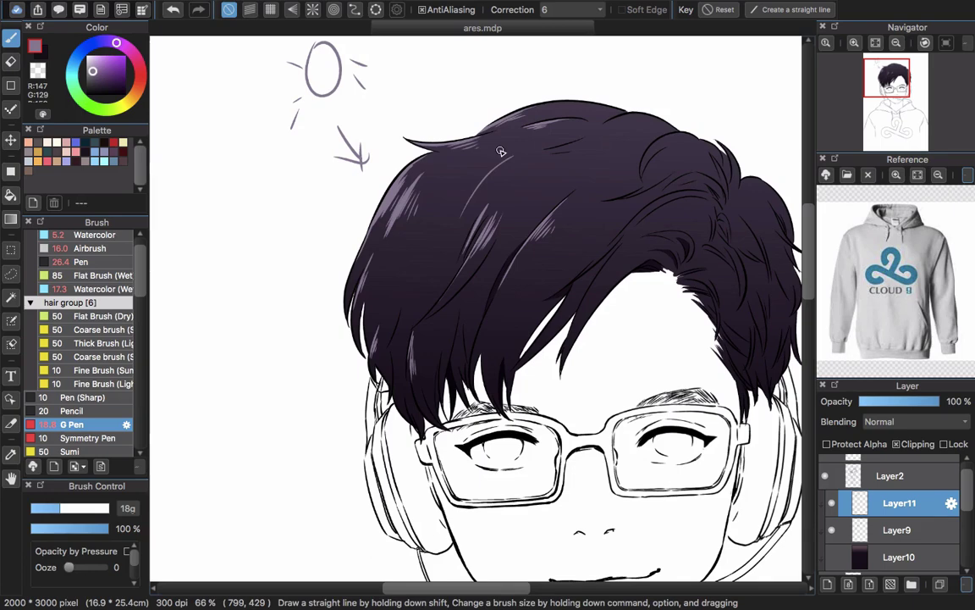
scroll(500, 151, down, 1)
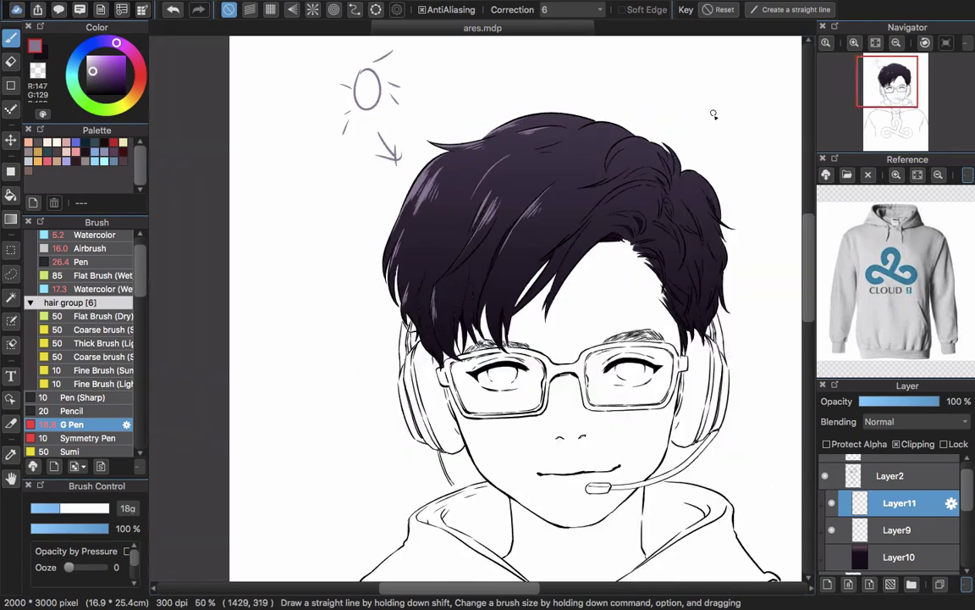
scroll(711, 134, down, 1)
scroll(619, 190, up, 3)
scroll(619, 191, right, 3)
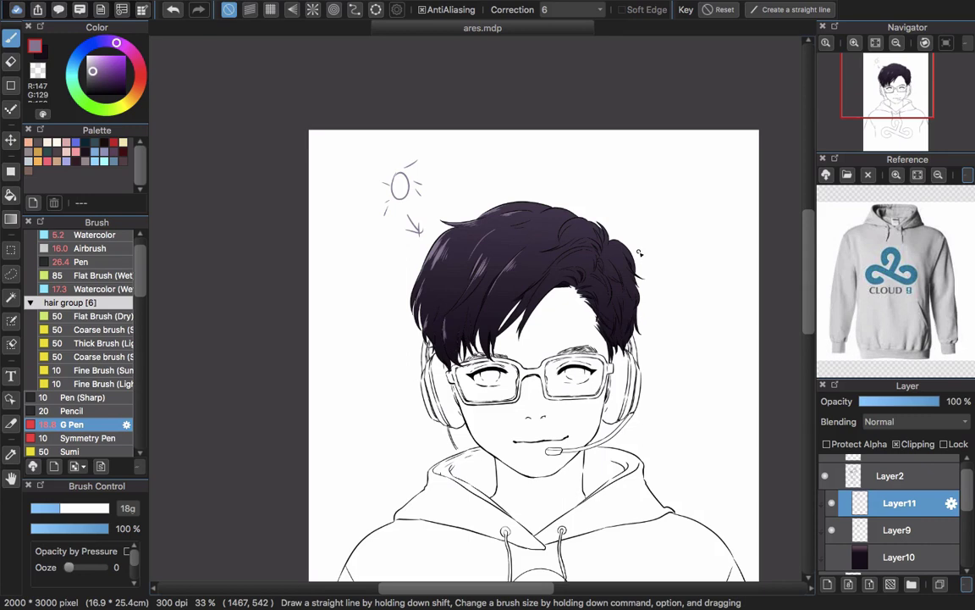
key(super+u)
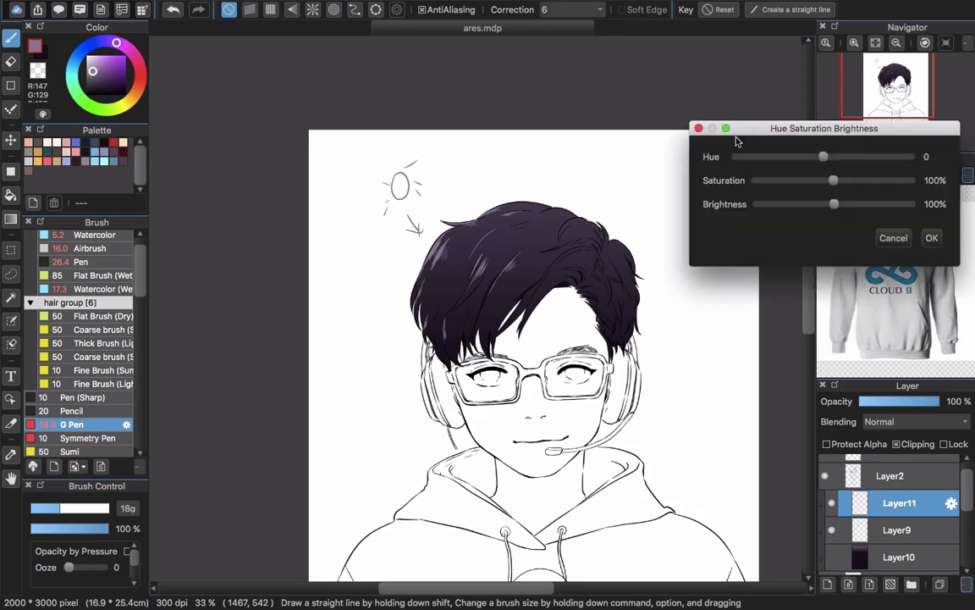
click(883, 243)
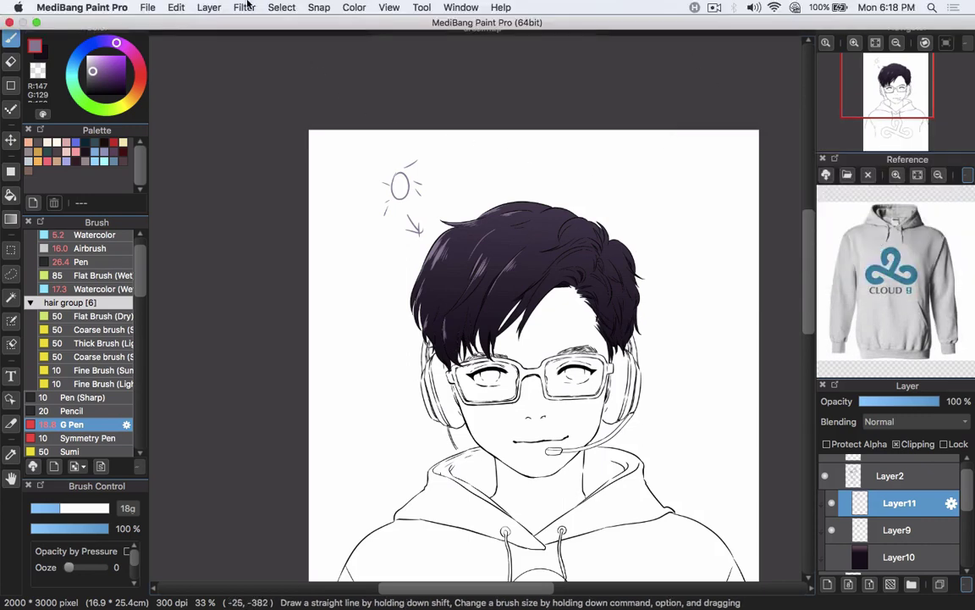
- Adjust the highlight layer's colour to hue 59, saturation 103% and brightness 84%
click(244, 8)
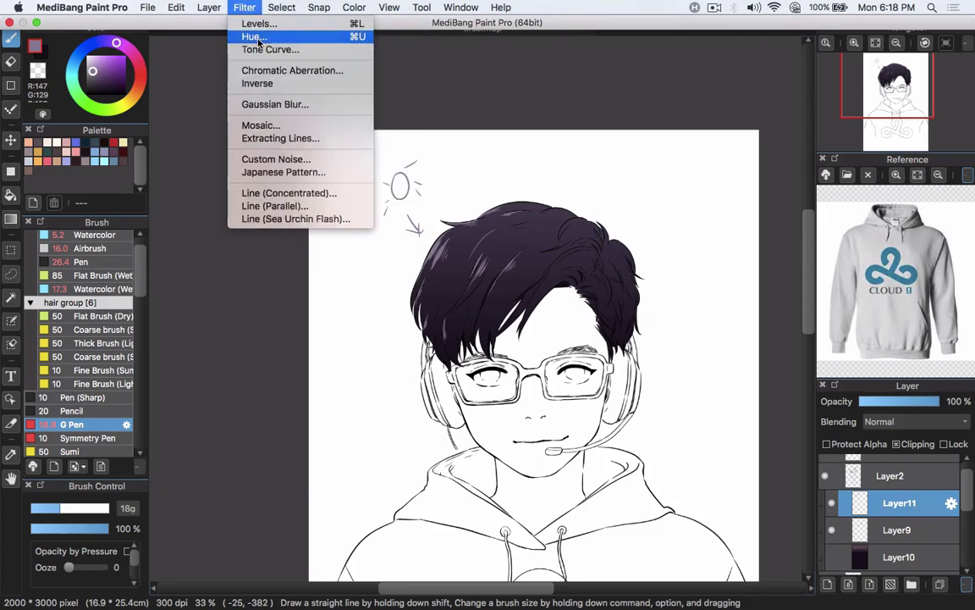
click(255, 38)
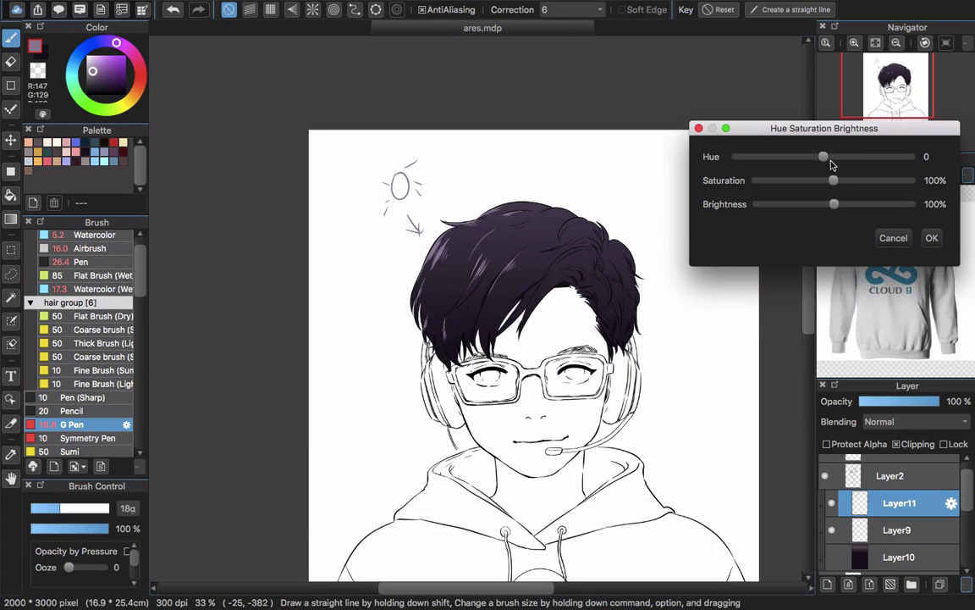
drag(824, 160, 877, 162)
drag(745, 166, 857, 159)
drag(803, 184, 785, 181)
drag(843, 182, 850, 180)
drag(836, 205, 883, 205)
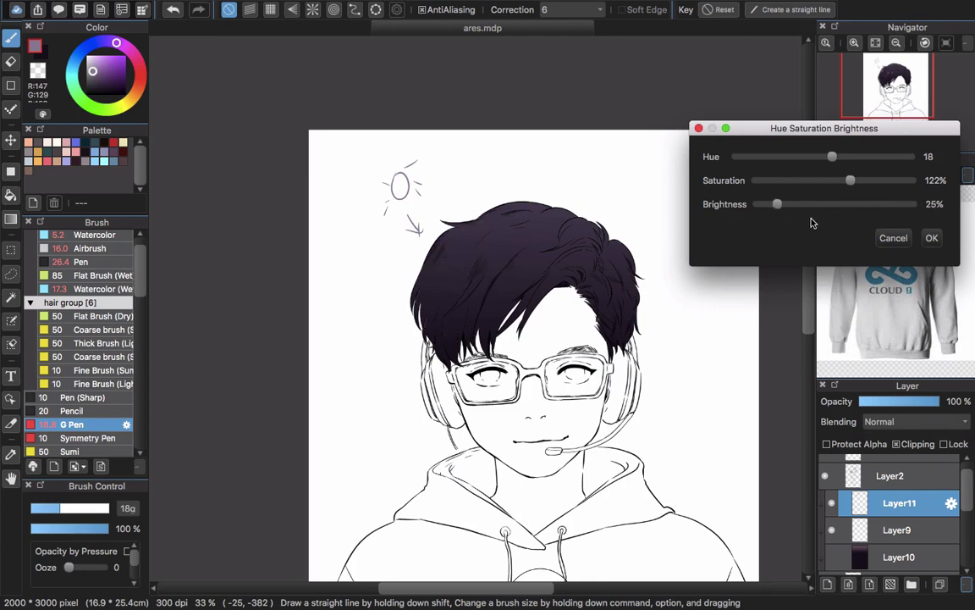
drag(818, 206, 821, 205)
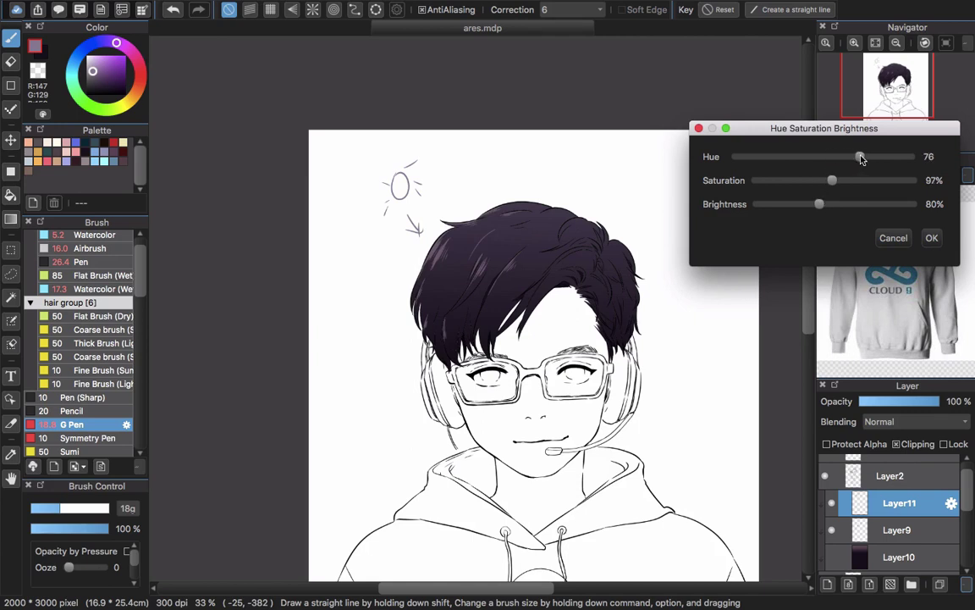
drag(873, 160, 808, 160)
drag(848, 160, 852, 180)
click(835, 204)
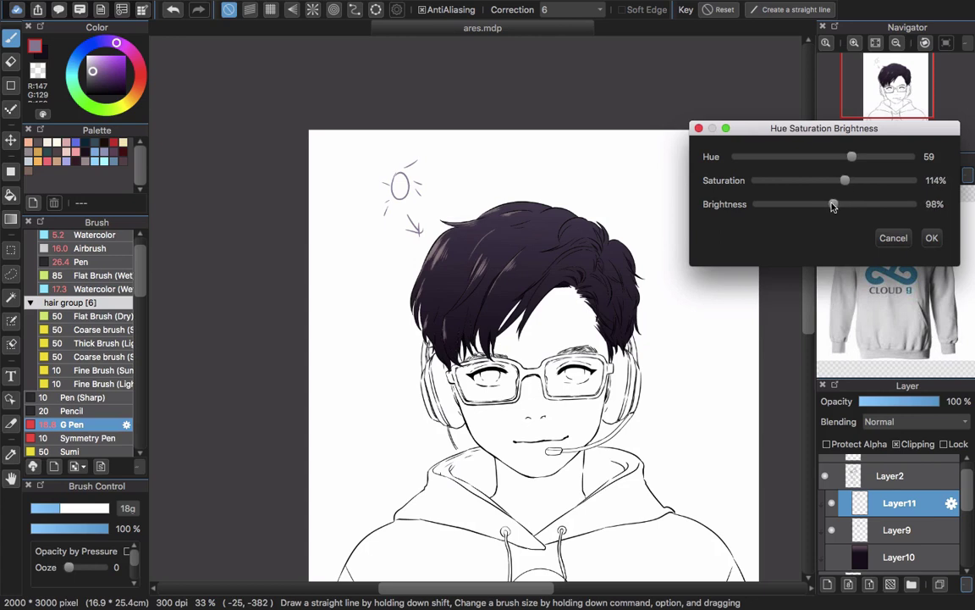
drag(828, 207, 823, 206)
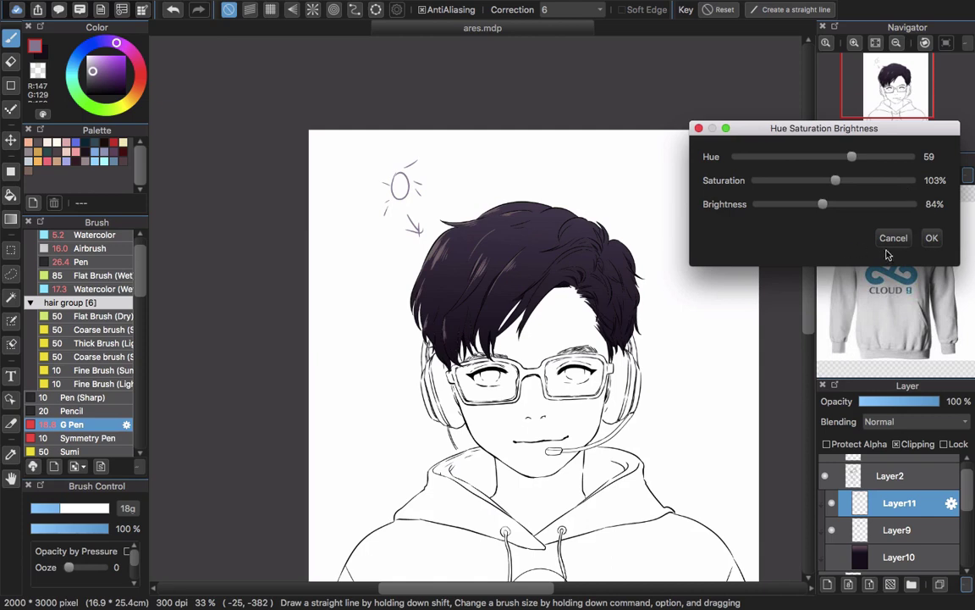
click(932, 239)
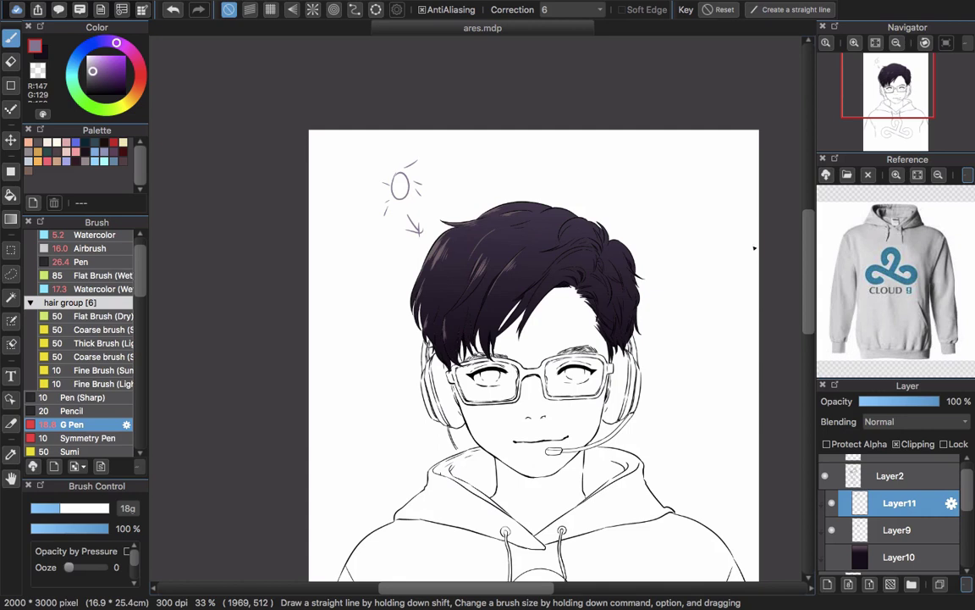
- Duplicate the highlight layer Layer11 and scale the copy down slightly around its centre
click(282, 7)
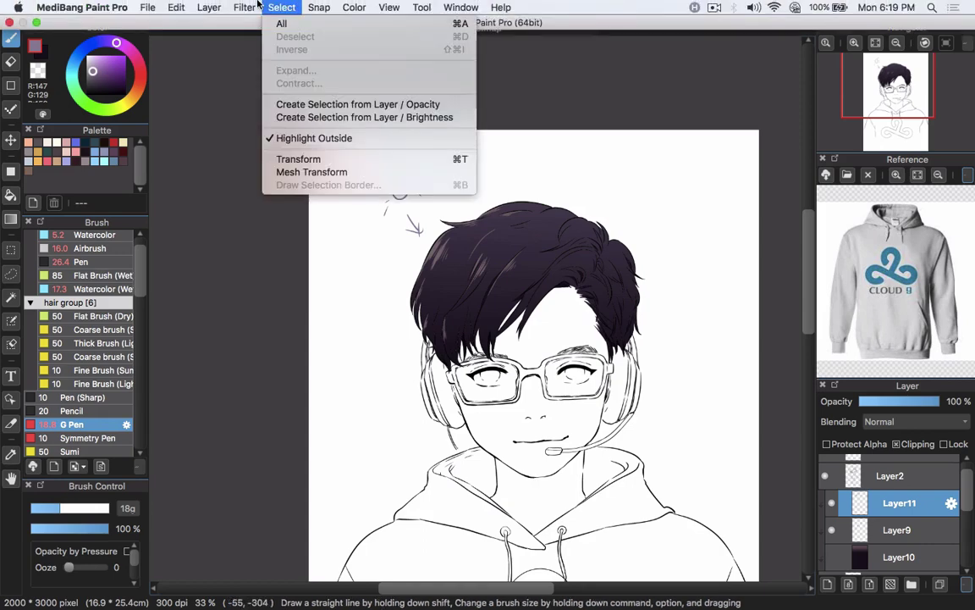
mouse_move(209, 6)
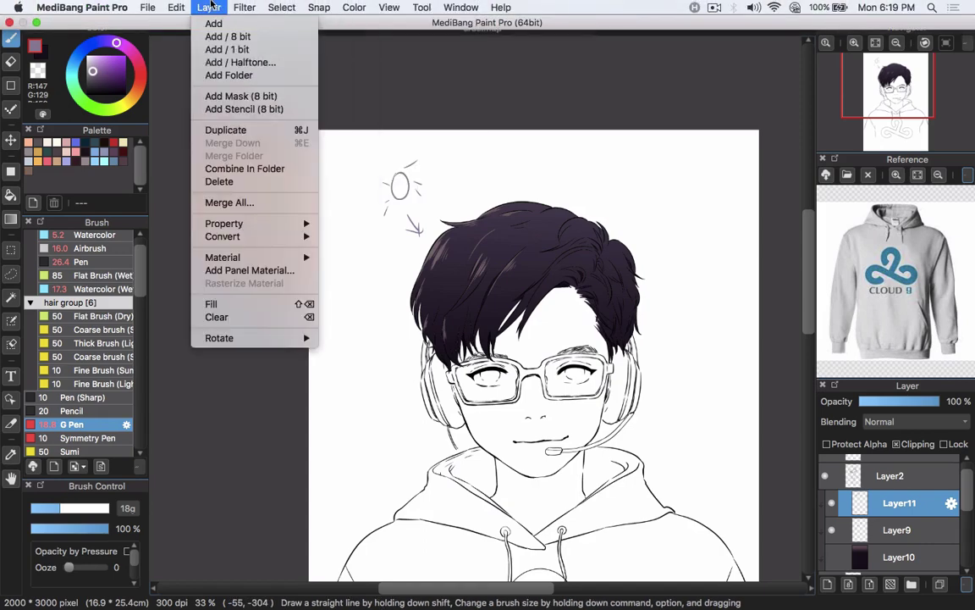
click(243, 132)
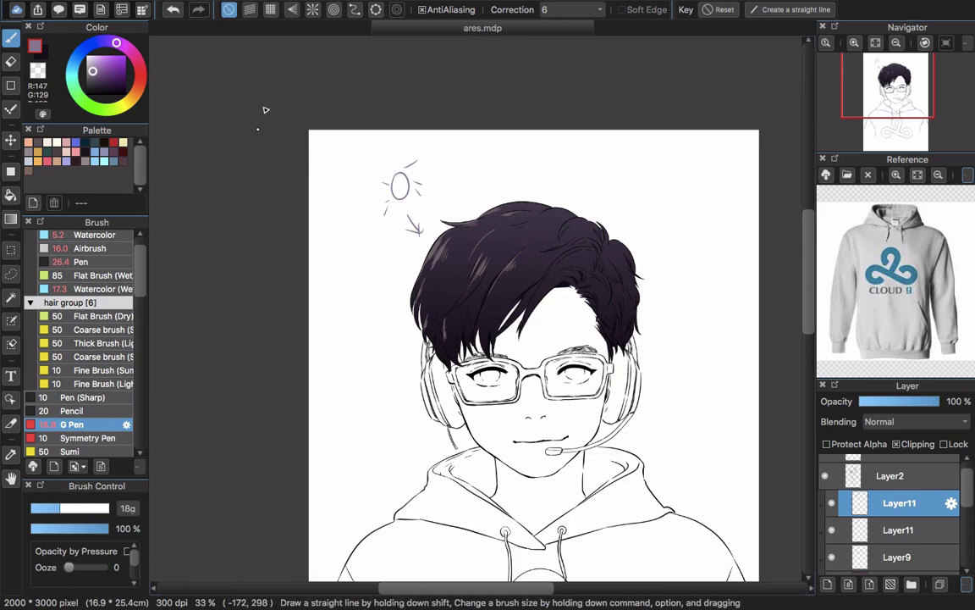
key(super+t)
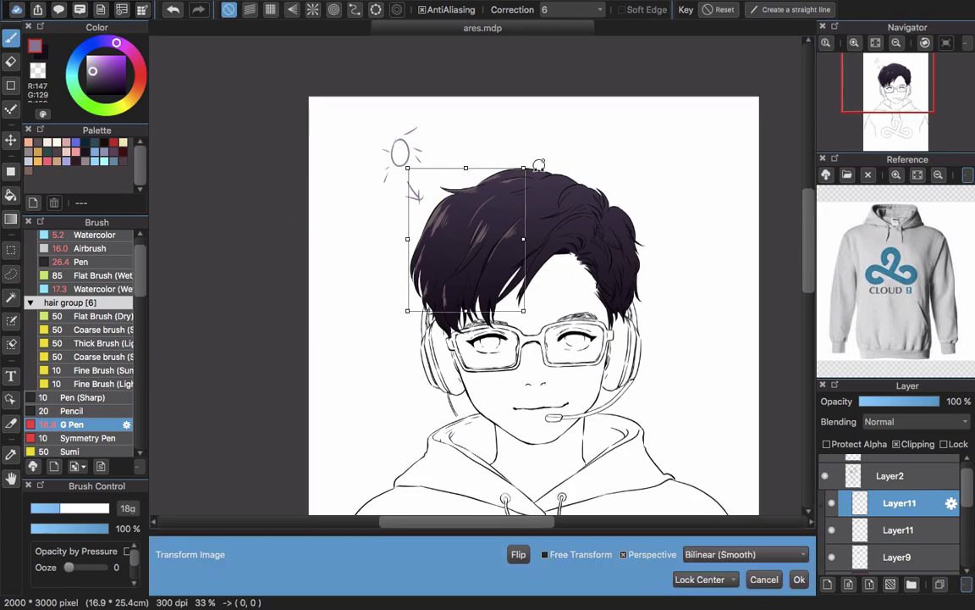
mouse_move(526, 166)
mouse_down()
mouse_move(542, 168)
mouse_move(521, 170)
mouse_up()
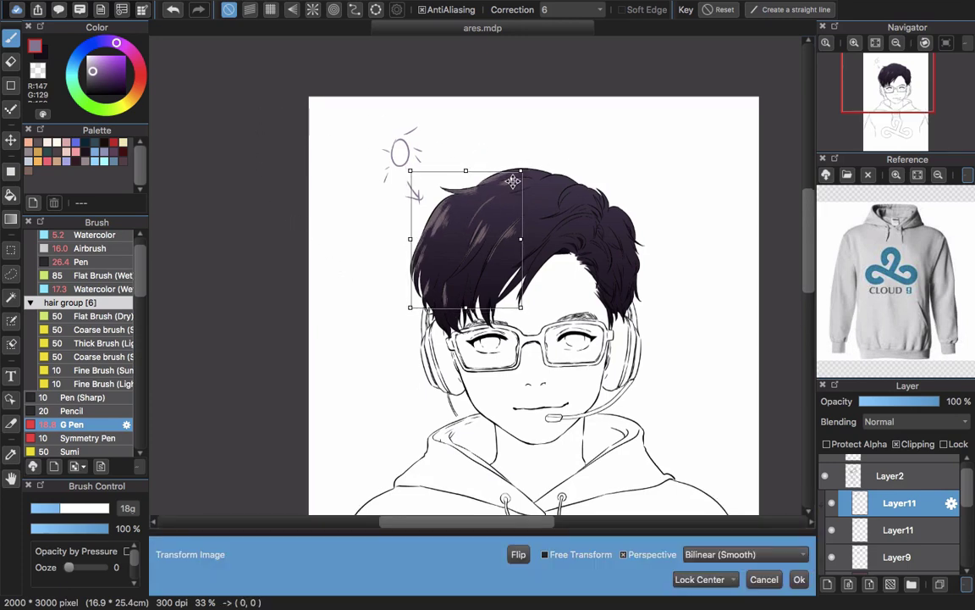
key(Return)
- Brighten the duplicated highlights and shift their hue with the Hue Saturation Brightness filter
key(super+u)
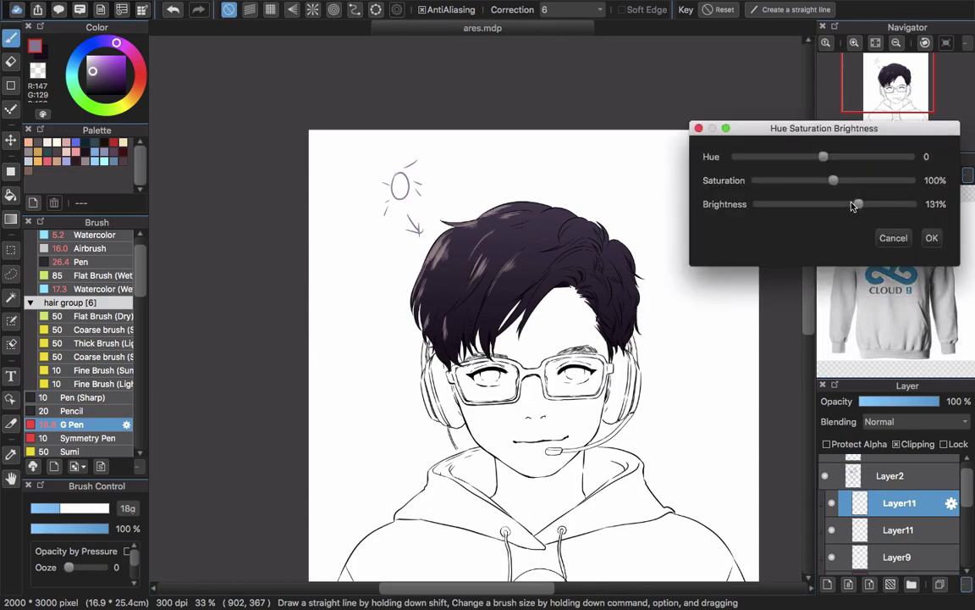
drag(838, 187, 809, 184)
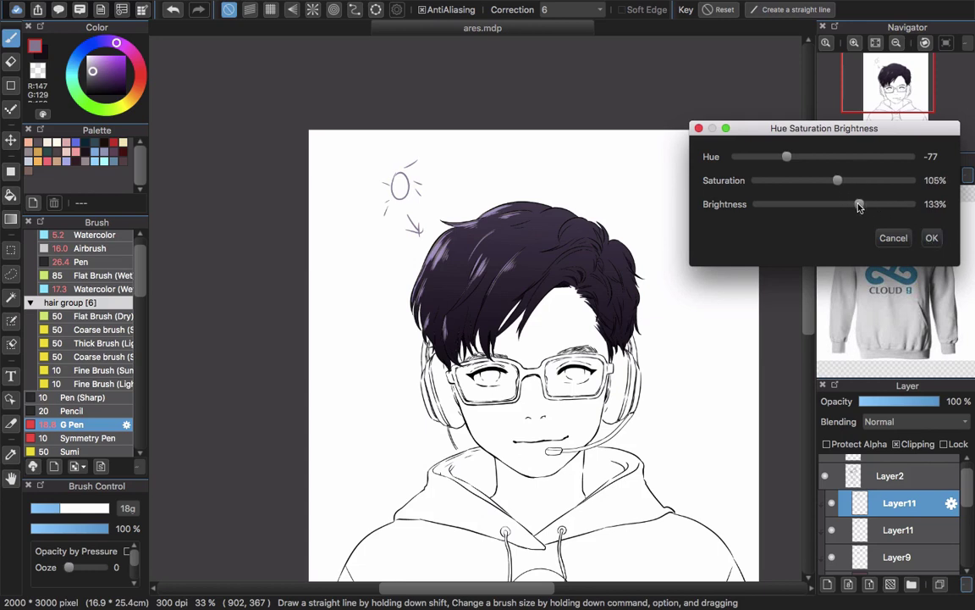
drag(811, 160, 842, 162)
click(931, 237)
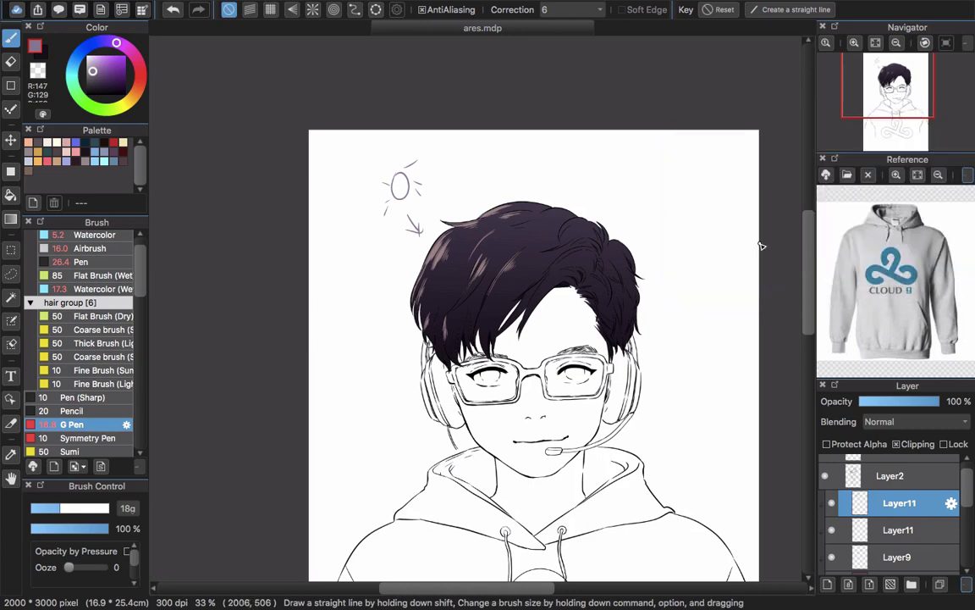
- Brighten the duplicated highlights once more, setting brightness to 136%
key(super+u)
drag(834, 205, 868, 208)
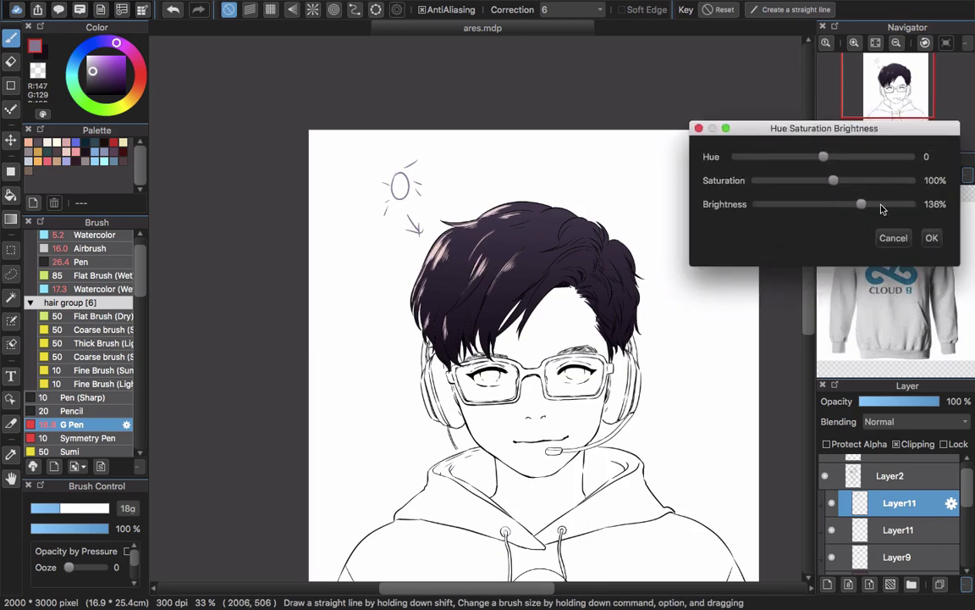
click(932, 238)
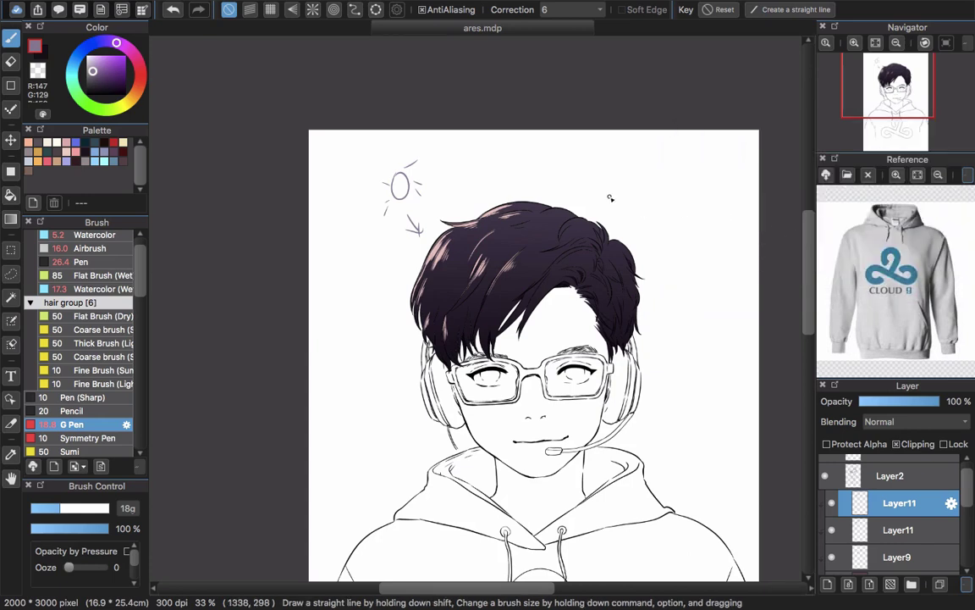
key(super+u)
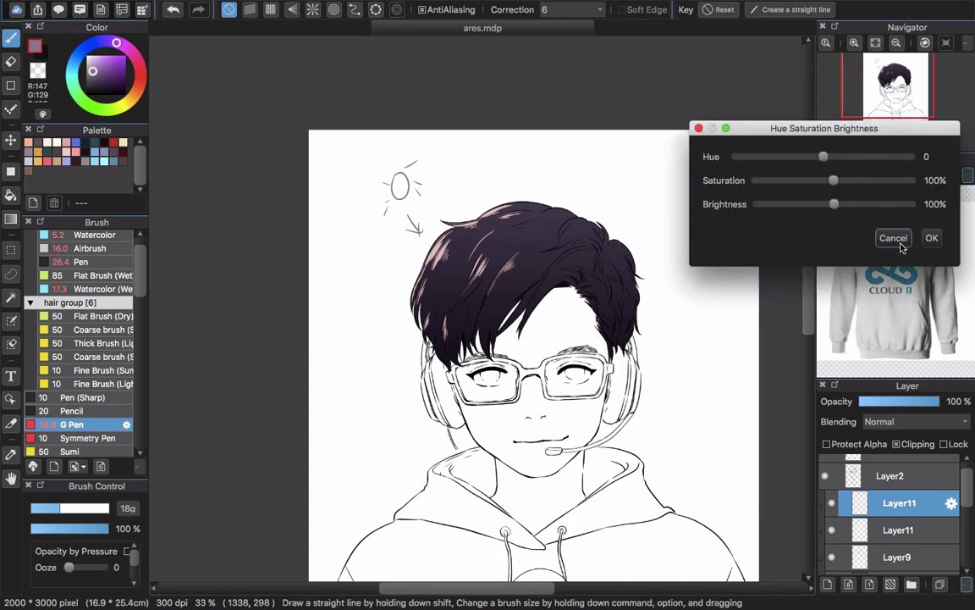
click(894, 239)
- Scale the duplicated bright highlights down further so they are smaller than the original highlights beneath
key(super+t)
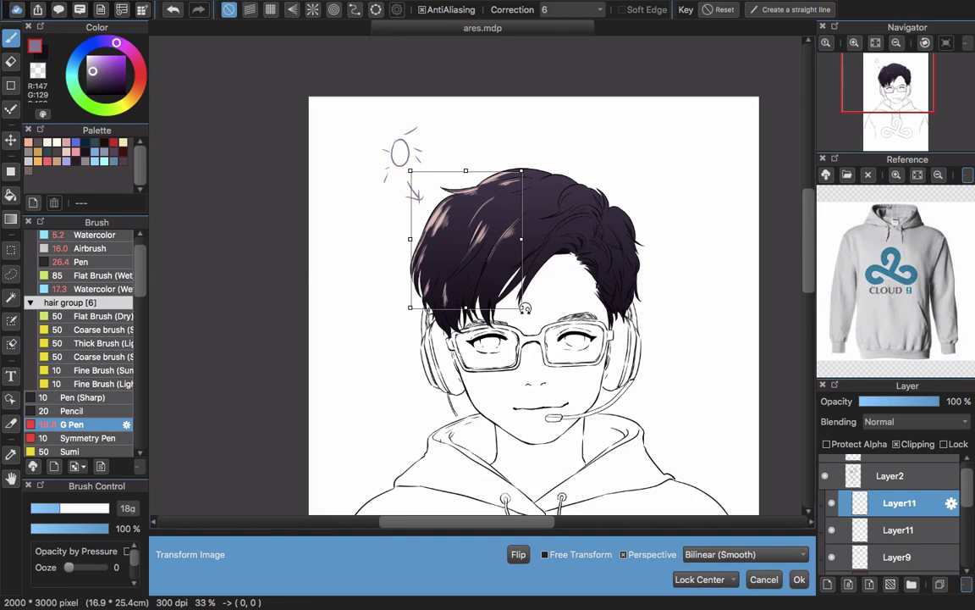
drag(522, 307, 488, 268)
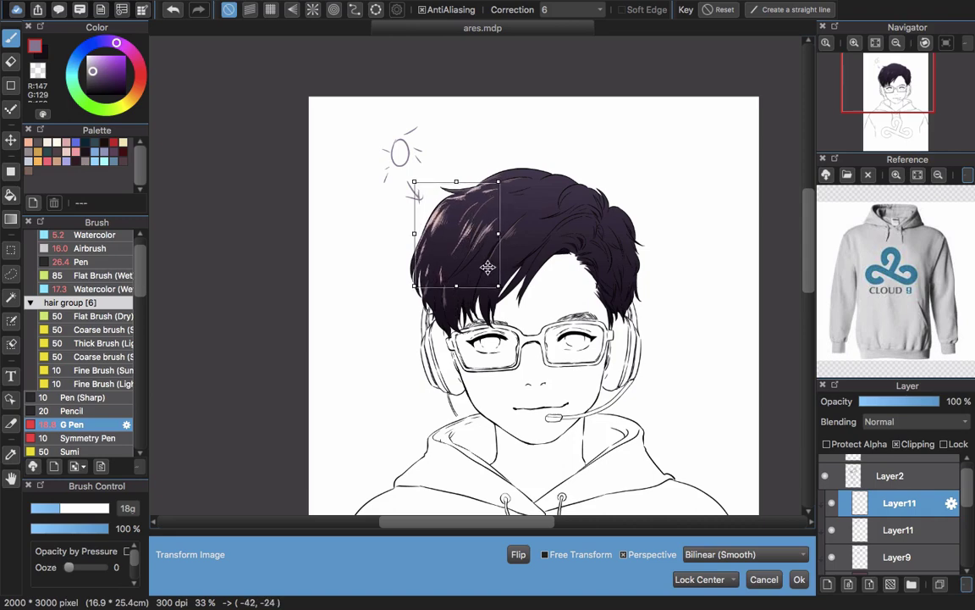
key(Return)
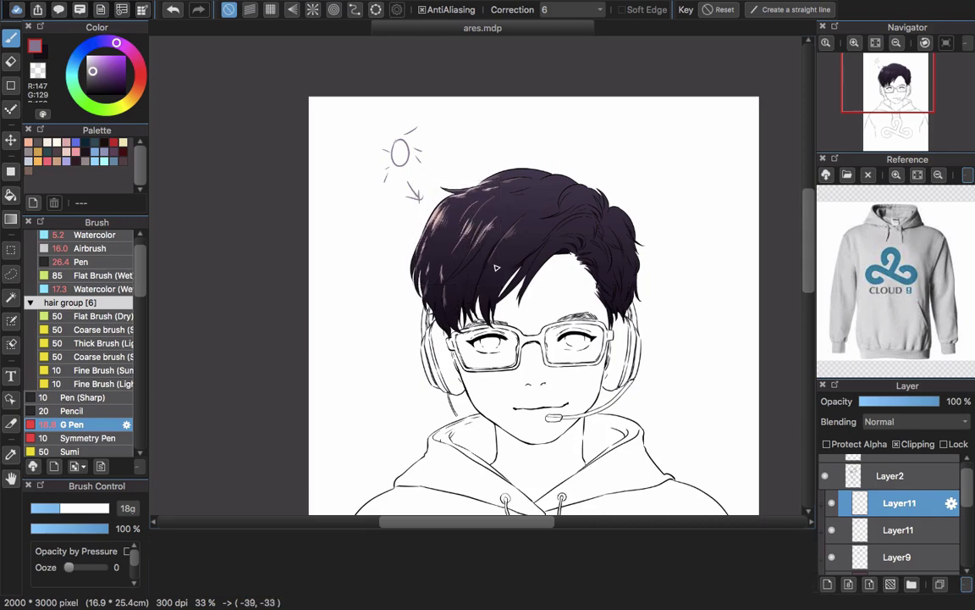
- Lasso the bright highlights around the pointed tuft and move them onto the crown's outline highlight
scroll(458, 222, up, 2)
key(l)
mouse_move(453, 191)
mouse_down()
mouse_move(458, 243)
mouse_move(525, 175)
mouse_up()
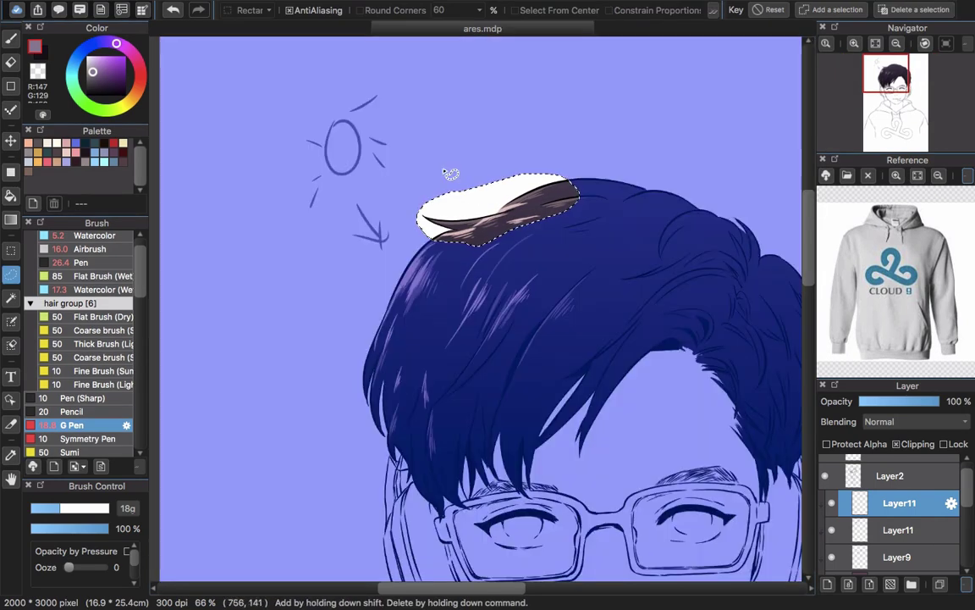
key(v)
mouse_move(500, 235)
mouse_down()
mouse_move(538, 184)
mouse_move(518, 257)
mouse_move(542, 171)
mouse_move(598, 189)
mouse_move(537, 320)
mouse_move(593, 158)
mouse_up()
key(super+d)
- Select further bright highlights on the crown and shift them over the matching darker strokes
key(l)
key(v)
key(super+d)
key(l)
key(super+z)
key(v)
mouse_move(528, 256)
mouse_down()
mouse_move(569, 256)
mouse_move(559, 249)
mouse_up()
key(super+d)
- Lasso the two diagonal bright highlight groups in the middle of the hair and move them onto their darker strokes
key(l)
drag(541, 213, 566, 198)
key(v)
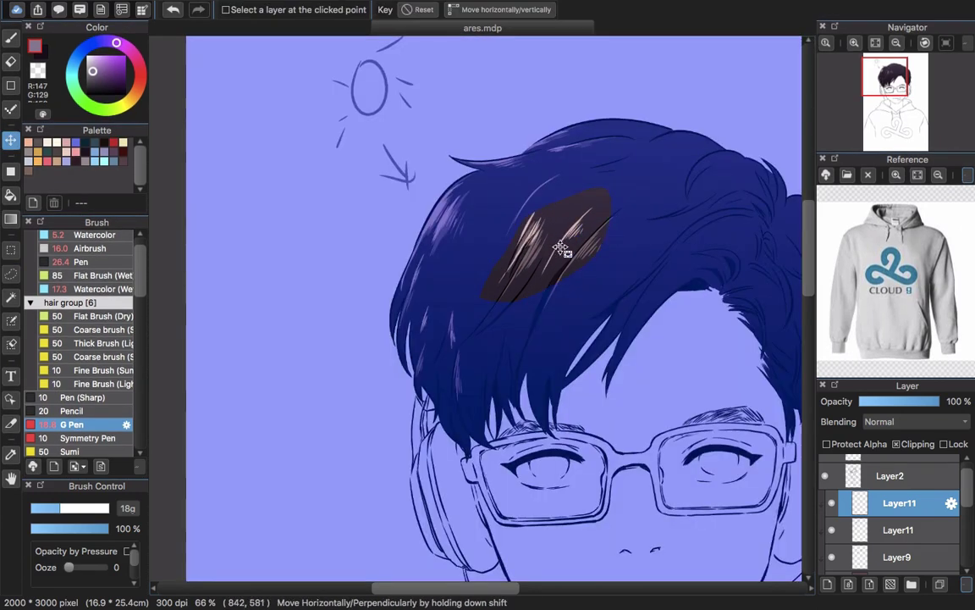
mouse_move(560, 247)
mouse_down()
mouse_move(554, 265)
mouse_move(560, 252)
mouse_up()
key(d)
key(super+d)
- Select the bright highlight on the long diagonal fringe strand and align it with the stroke beneath
key(l)
key(v)
mouse_move(560, 261)
mouse_down()
mouse_move(590, 259)
mouse_move(584, 267)
mouse_move(587, 256)
mouse_up()
key(super+d)
- Lasso the bright highlight for the lower fringe strand, move it down onto its darker stroke and refine its placement
drag(448, 343, 527, 301)
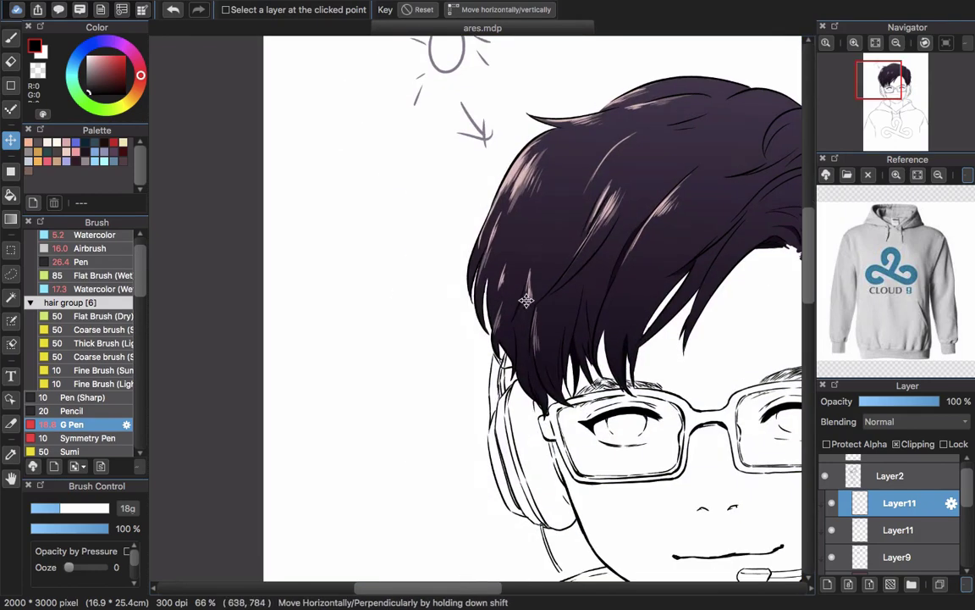
key(l)
drag(518, 254, 535, 252)
key(v)
drag(534, 298, 529, 339)
key(super+d)
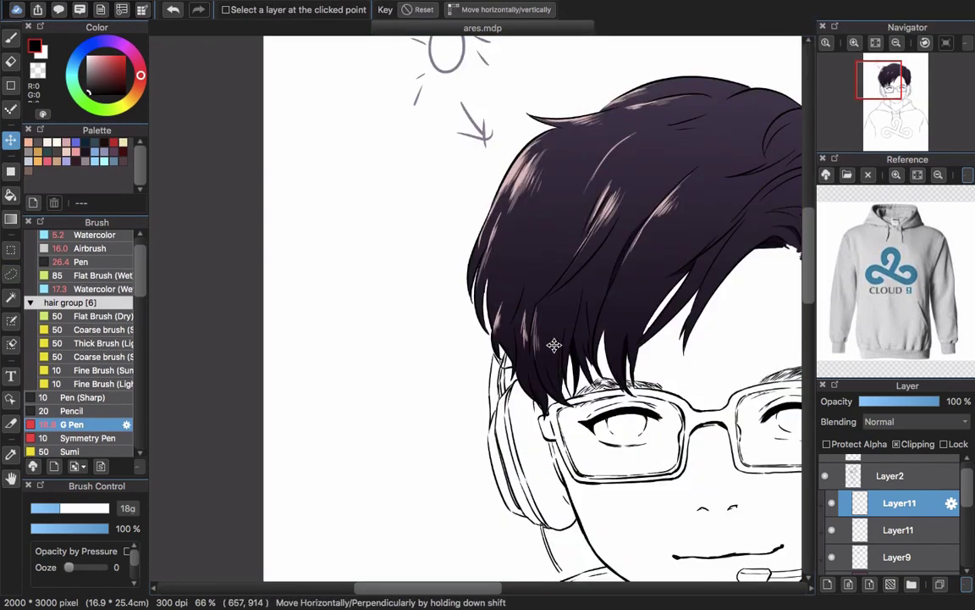
key(l)
drag(539, 296, 534, 332)
key(v)
key(super+d)
- Lasso the bright highlight along the hair's outer edge and move it down onto the outer strand's darker stroke
drag(492, 278, 515, 327)
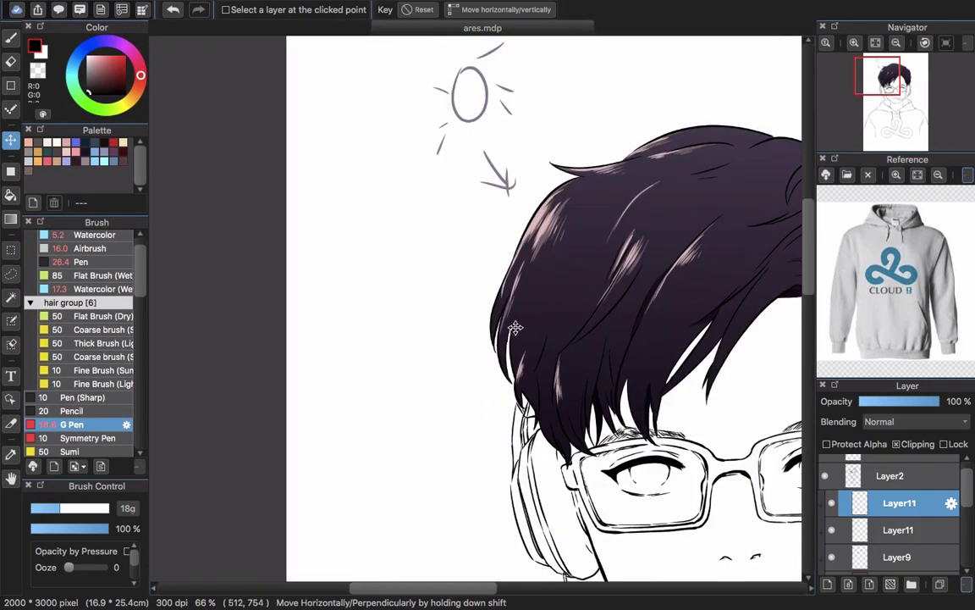
key(l)
drag(523, 262, 509, 322)
key(v)
drag(508, 320, 497, 347)
key(super+d)
drag(658, 352, 572, 345)
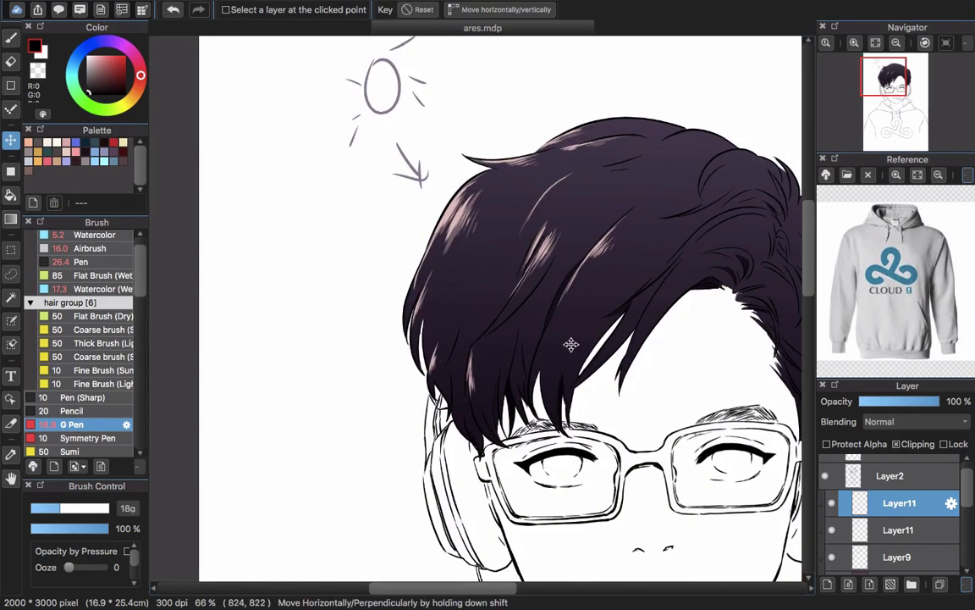
scroll(571, 345, down, 3)
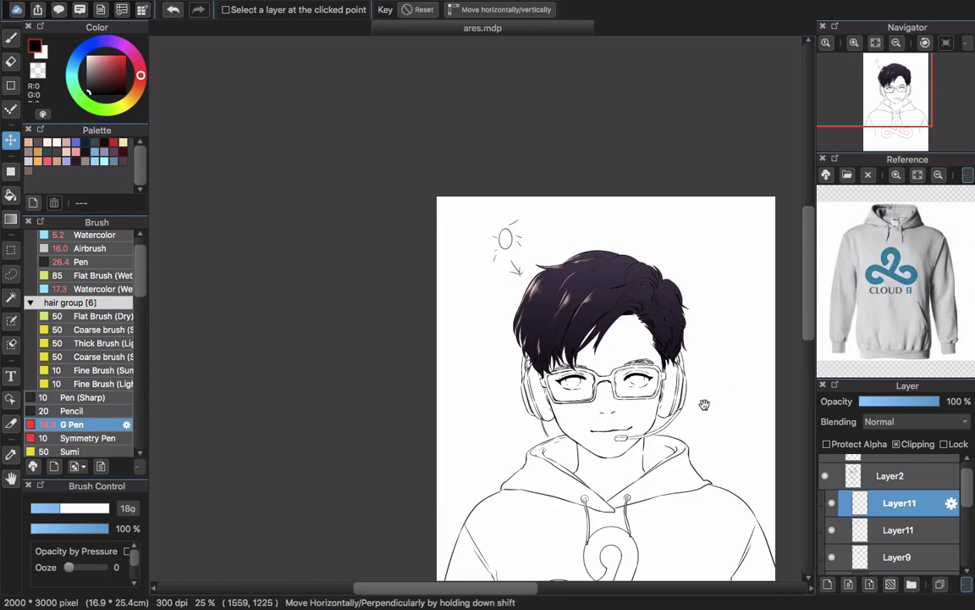
scroll(703, 405, right, 3)
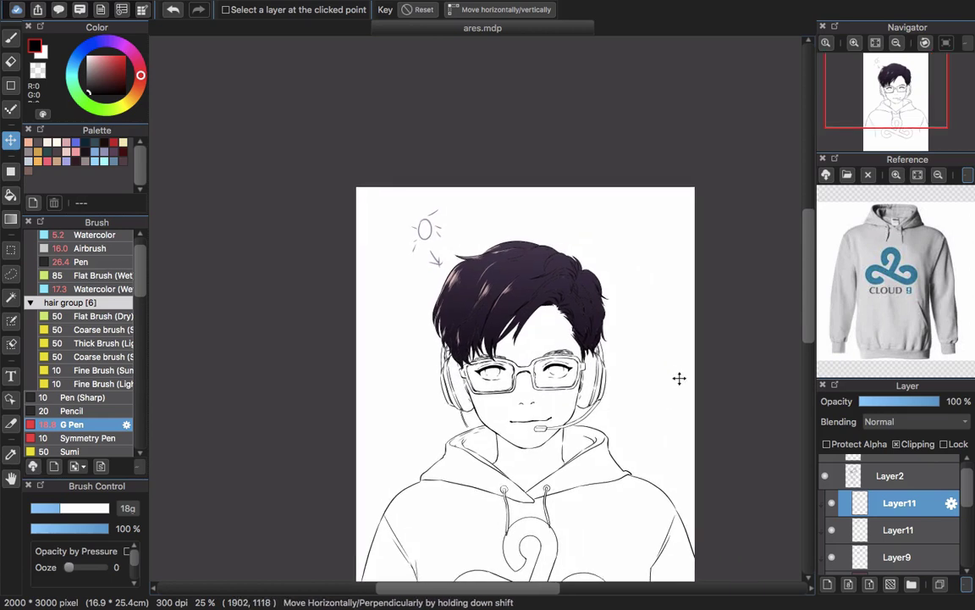